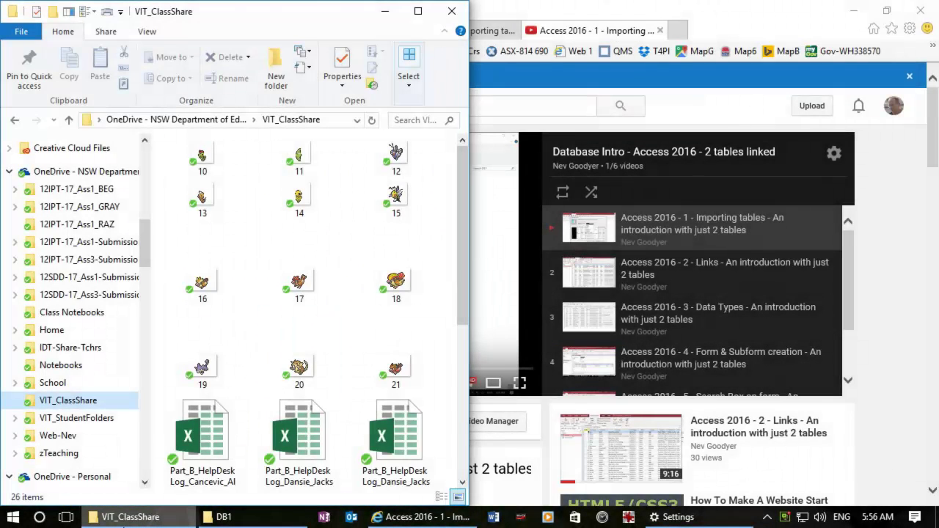
Step: Open the DB1-2tbls-161113-OLE_field database from the DB1 folder in Access and enable its content
{"action": "mouse_move", "coordinate": [112, 524]}
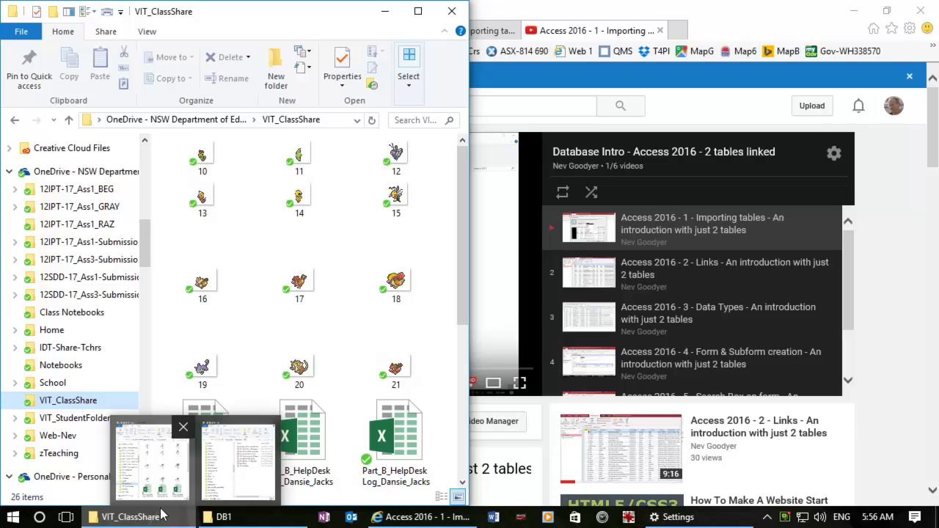
{"action": "left_click", "coordinate": [232, 523]}
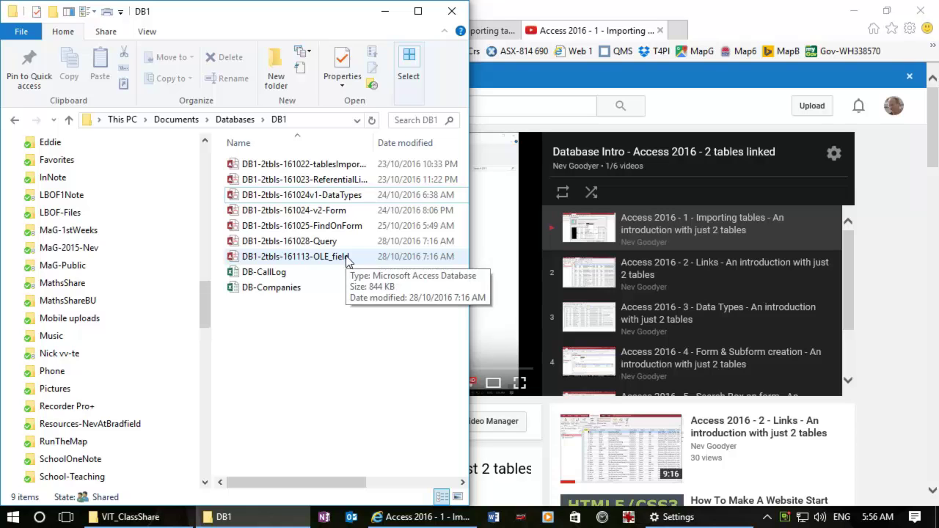
{"action": "left_click", "coordinate": [122, 517]}
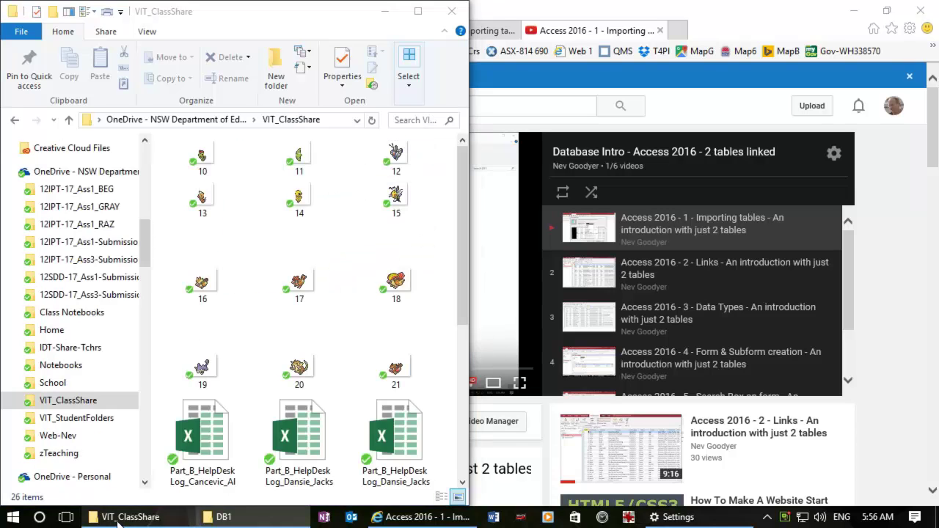
{"action": "left_click", "coordinate": [220, 518]}
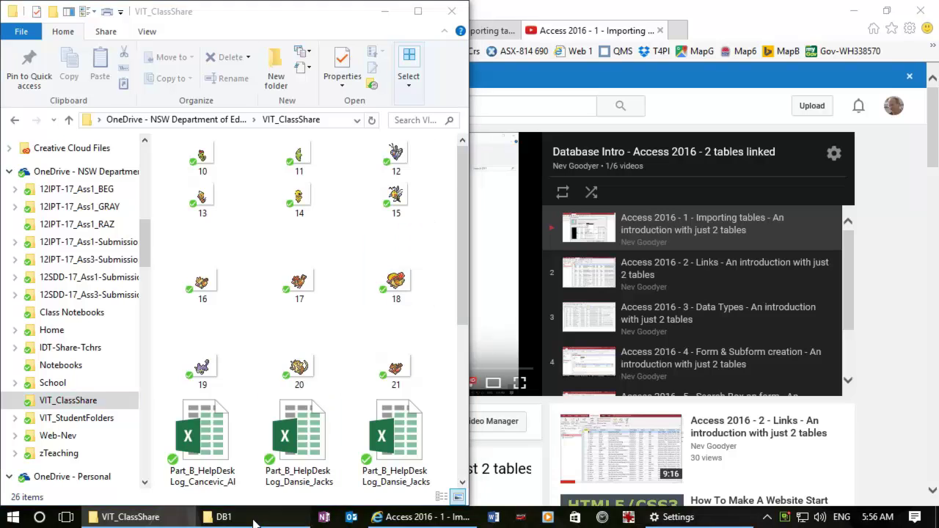
{"action": "left_click", "coordinate": [301, 256]}
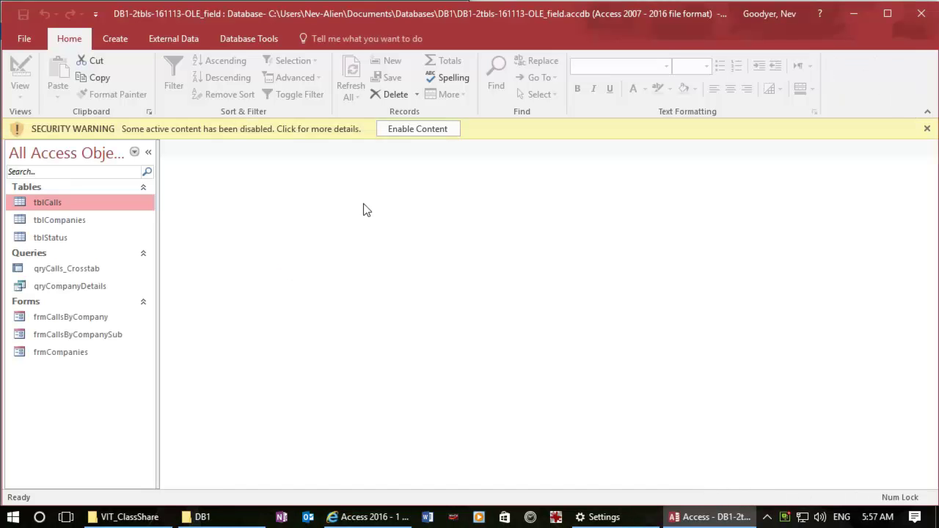
{"action": "left_click", "coordinate": [430, 132]}
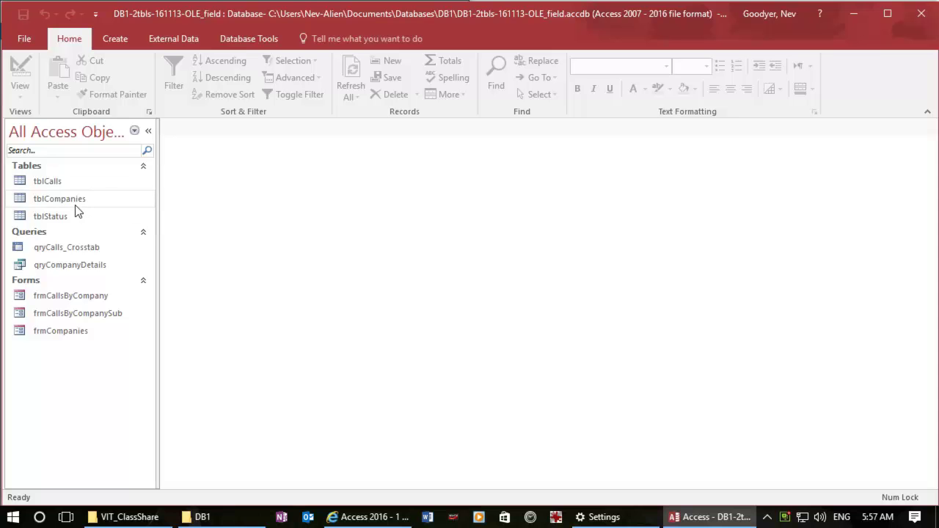
Step: Open the tblCompanies table in Design view
{"action": "left_click", "coordinate": [72, 209]}
{"action": "double_click", "coordinate": [73, 203]}
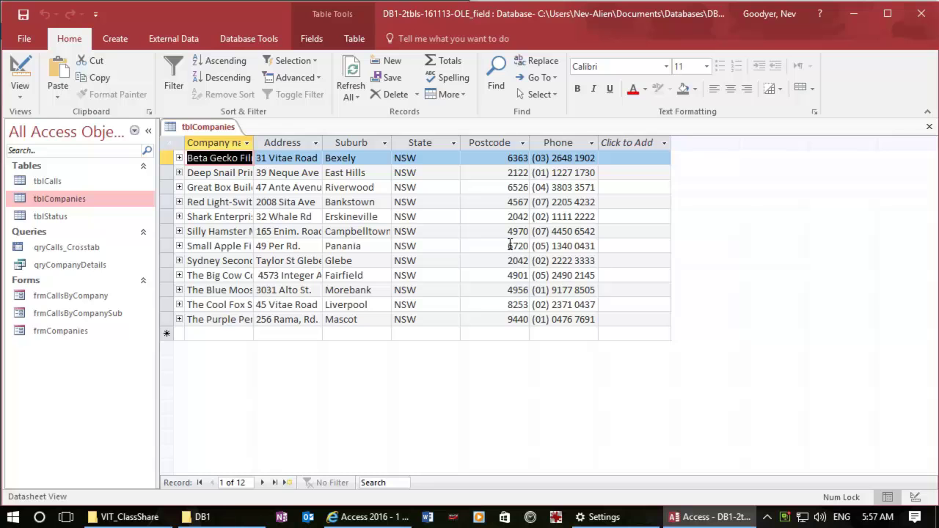
{"action": "left_click", "coordinate": [20, 68]}
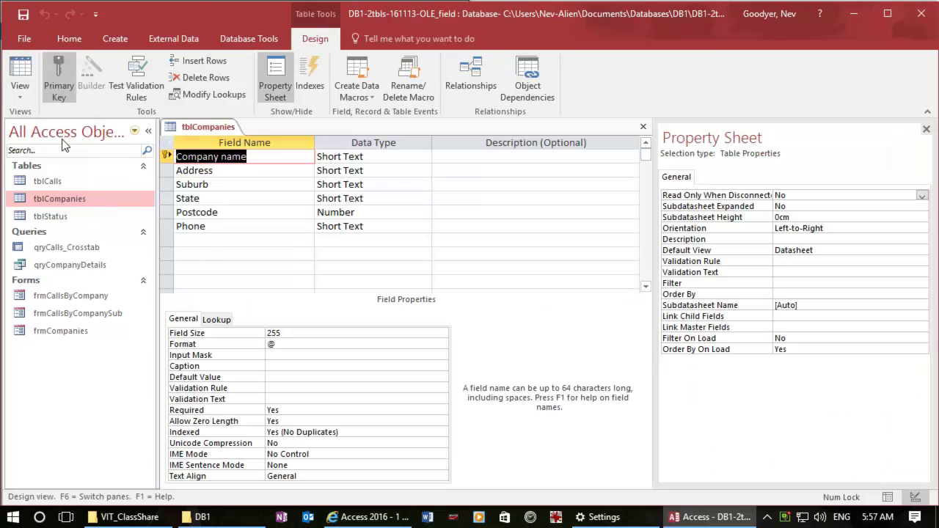
Step: Add a field named Logo with the OLE Object data type below Phone in tblCompanies
{"action": "left_click", "coordinate": [208, 242]}
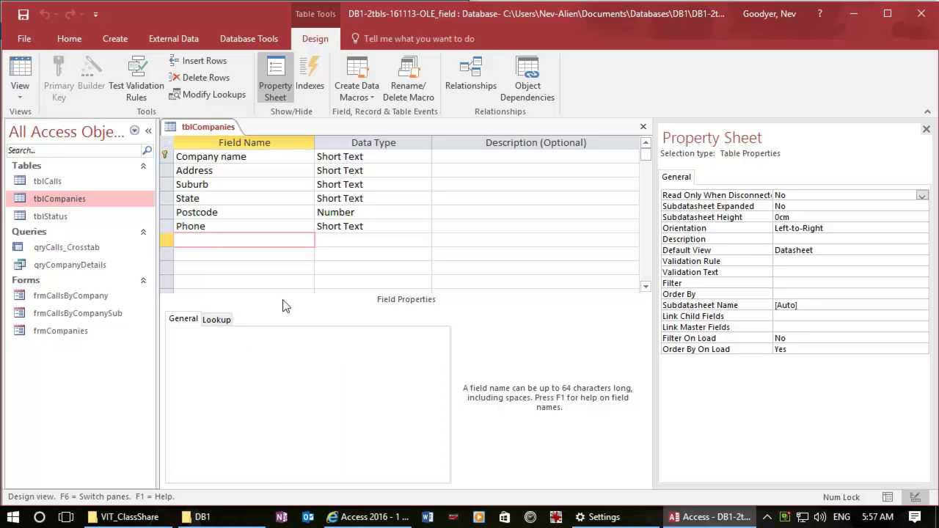
{"action": "type", "text": "Logo"}
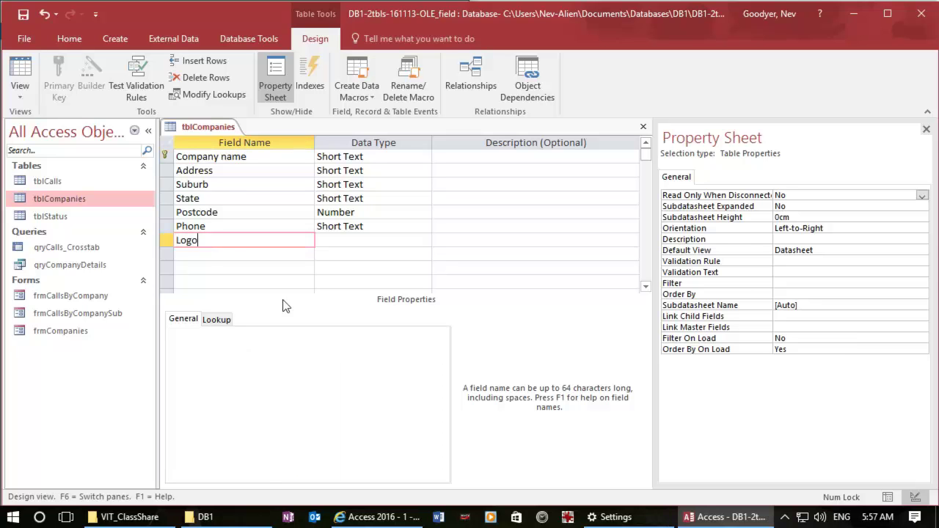
{"action": "key", "text": "Tab"}
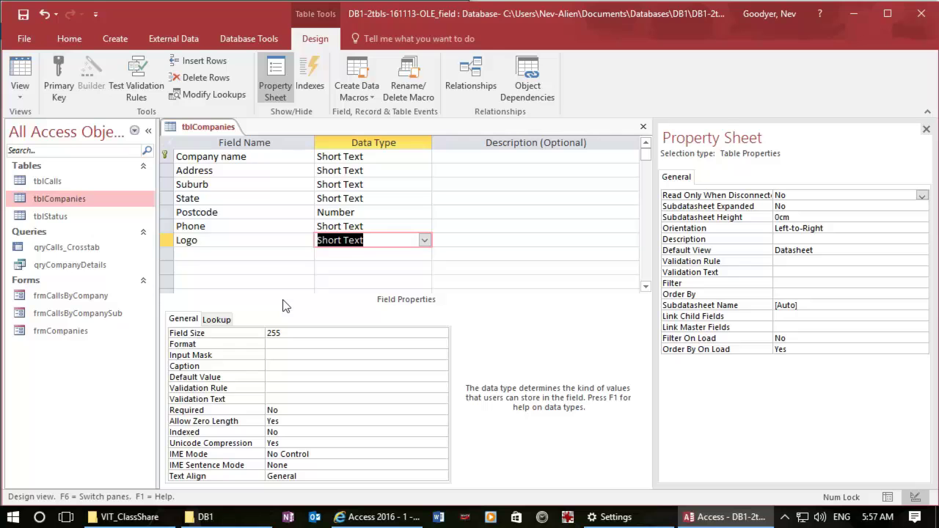
{"action": "type", "text": "o"}
{"action": "key", "text": "Tab"}
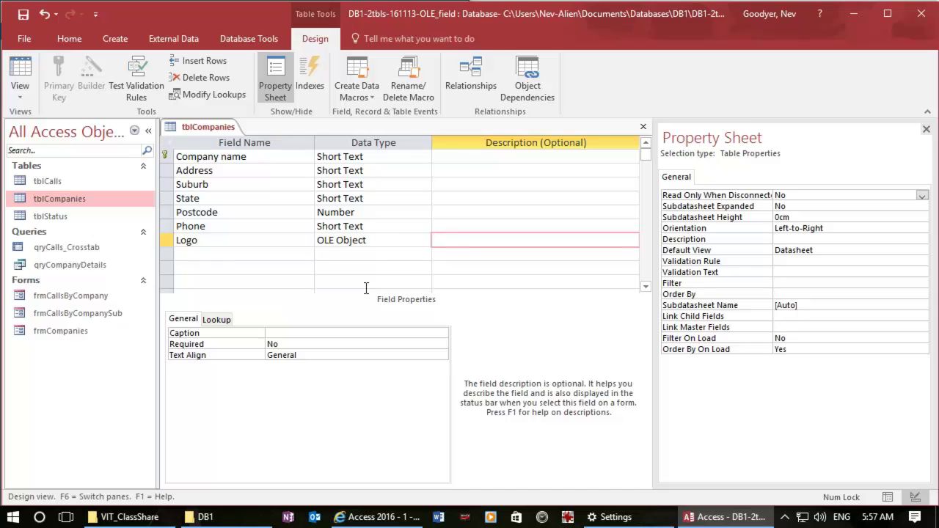
Step: Add a field named Docs with the Attachment data type below Logo
{"action": "left_click", "coordinate": [230, 254]}
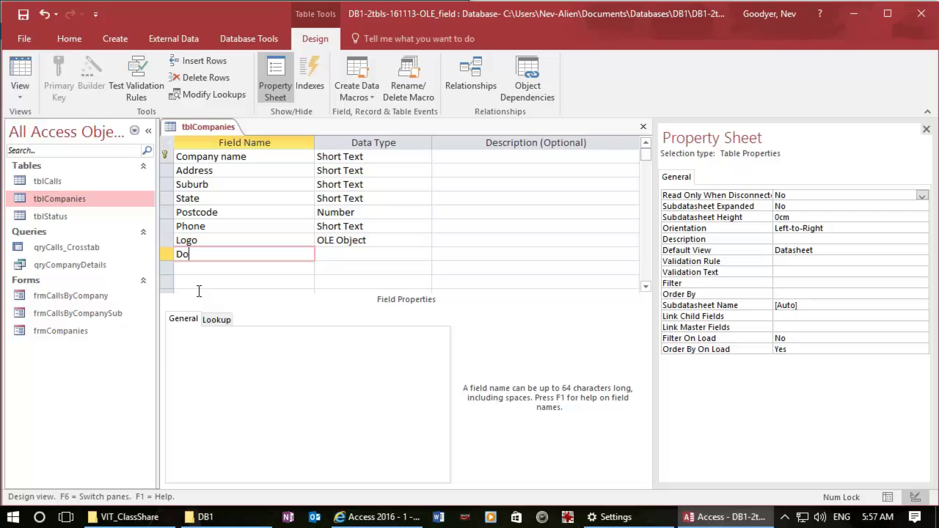
{"action": "key", "text": "Tab"}
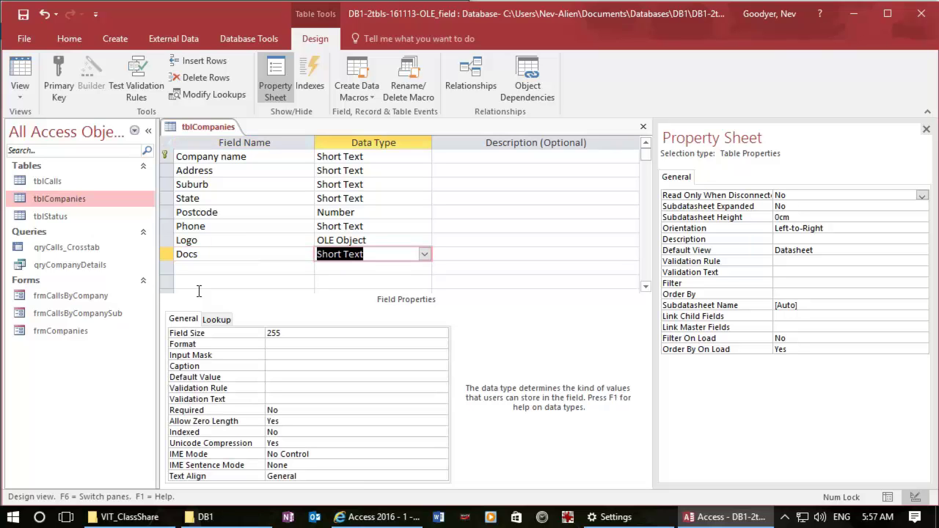
{"action": "type", "text": "a"}
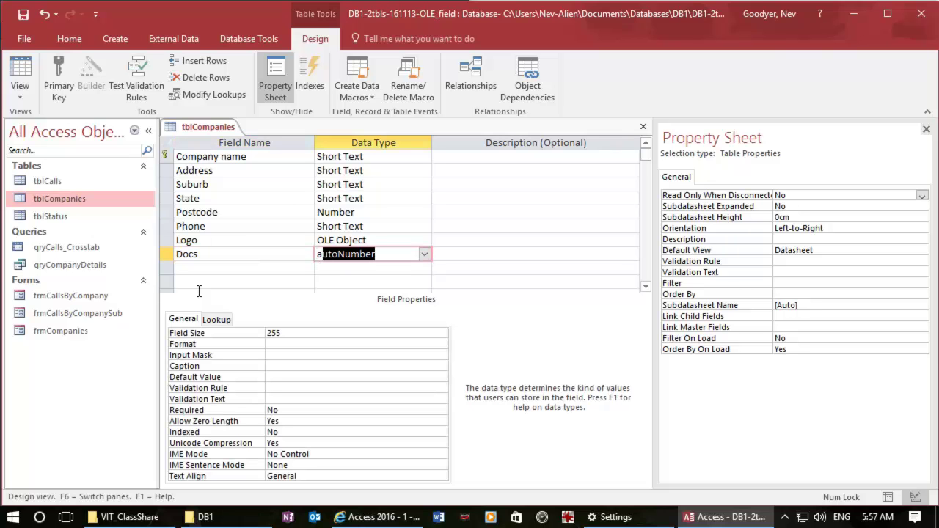
{"action": "type", "text": "ttachment"}
{"action": "left_click", "coordinate": [425, 254]}
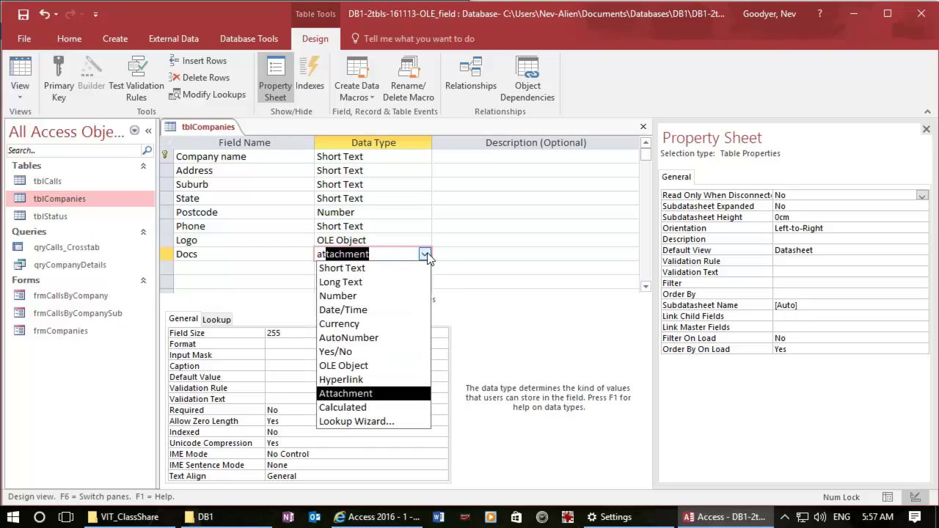
{"action": "left_click", "coordinate": [361, 394]}
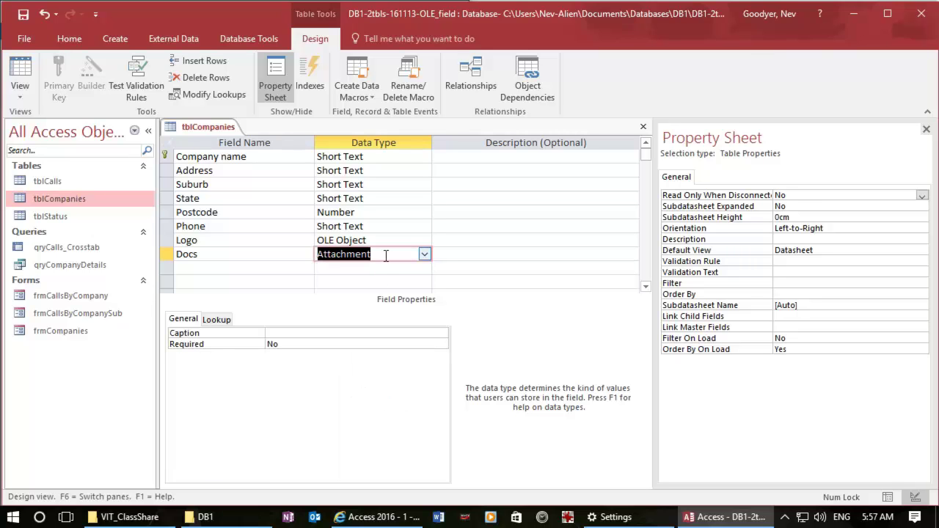
Step: Add a field named Links with the Hyperlink data type below Docs, and save the table while switching to Datasheet view
{"action": "left_click", "coordinate": [194, 268]}
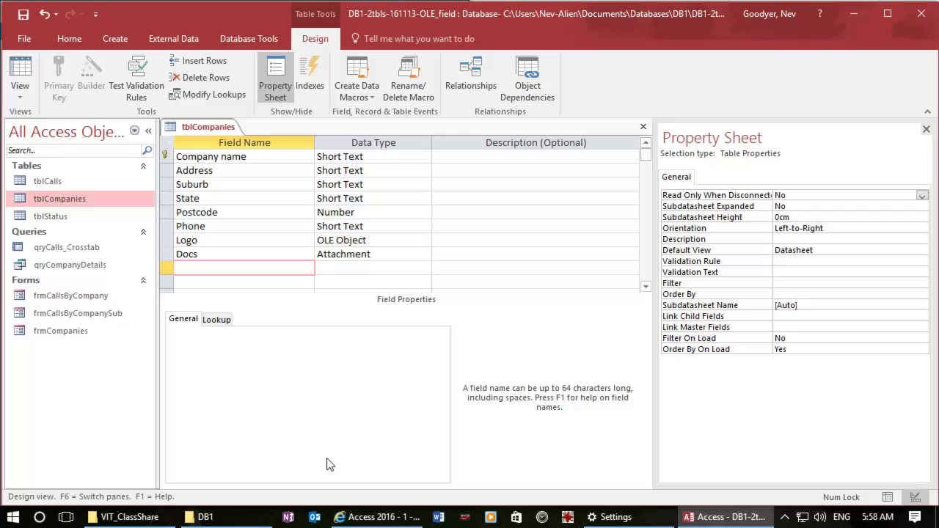
{"action": "type", "text": "Links"}
{"action": "key", "text": "Tab"}
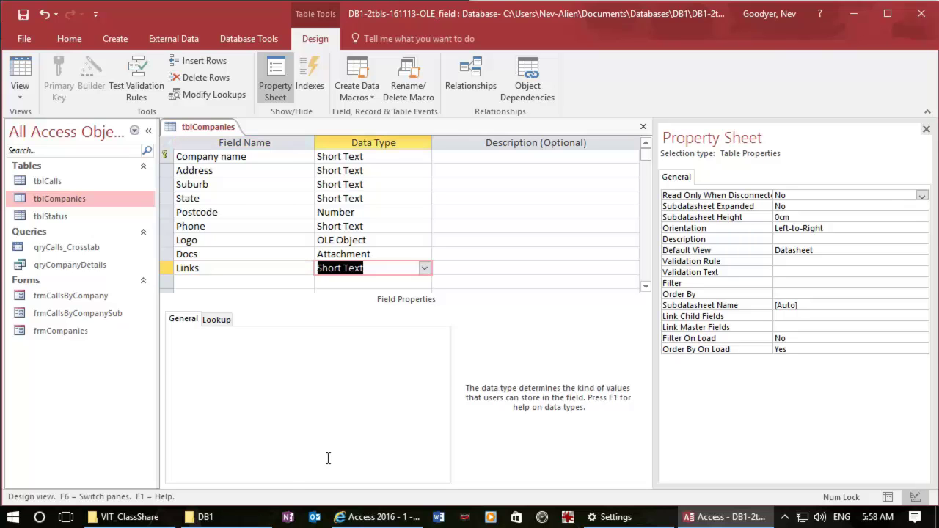
{"action": "type", "text": "hyperlink"}
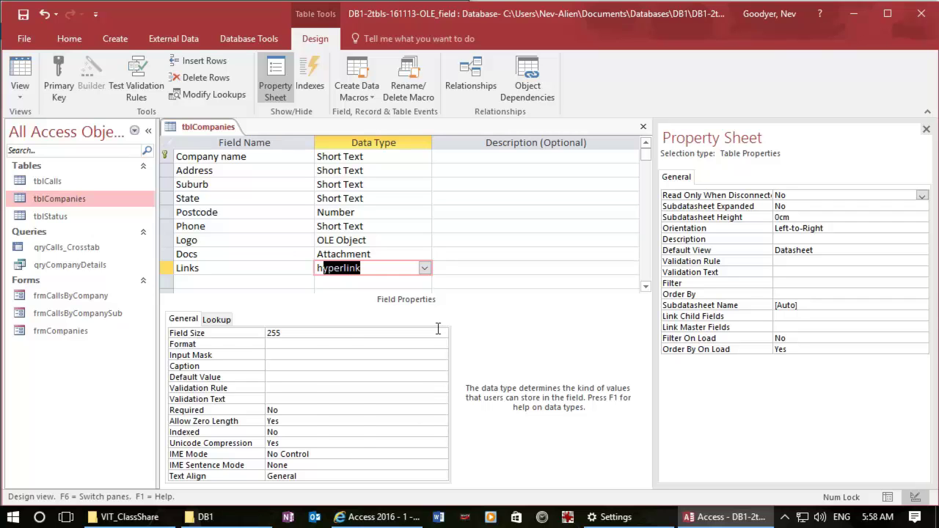
{"action": "left_click", "coordinate": [424, 269]}
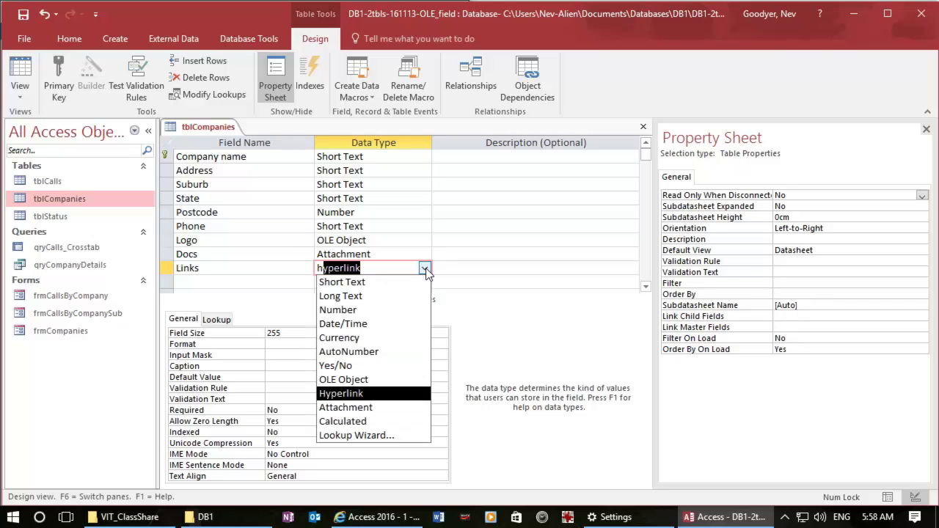
{"action": "key", "text": "Tab"}
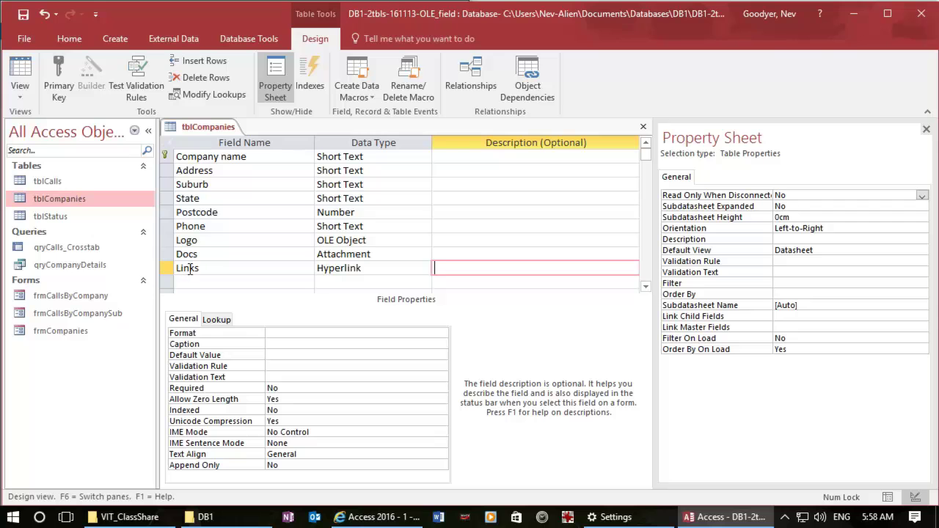
{"action": "left_click", "coordinate": [9, 63]}
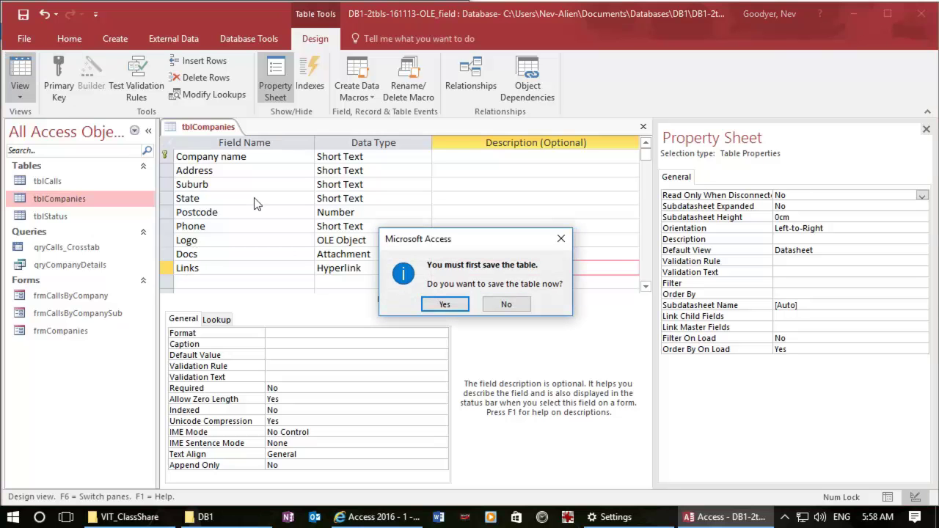
{"action": "left_click", "coordinate": [452, 309]}
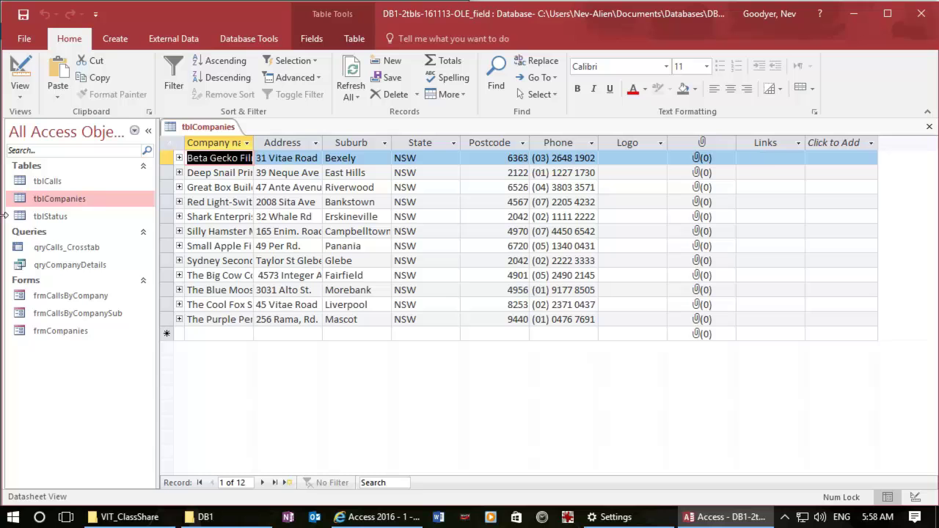
Step: Open the frmCallsByCompany form in Design view and narrow the property sheet and its name column to enlarge the design area
{"action": "double_click", "coordinate": [35, 297]}
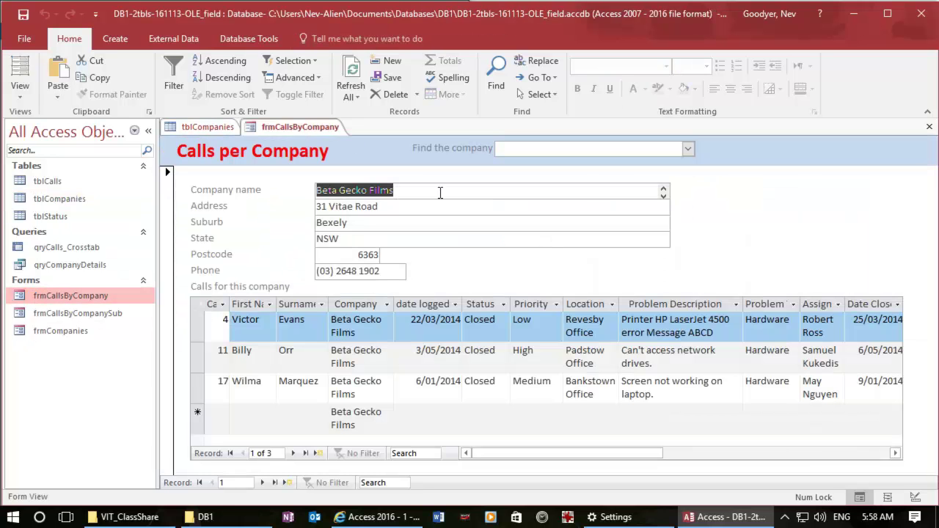
{"action": "left_click", "coordinate": [21, 99]}
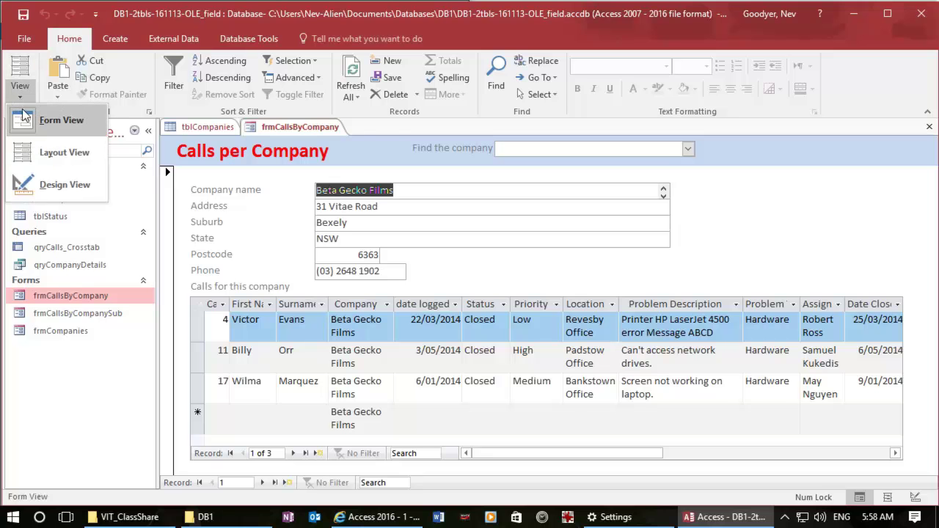
{"action": "left_click", "coordinate": [22, 181]}
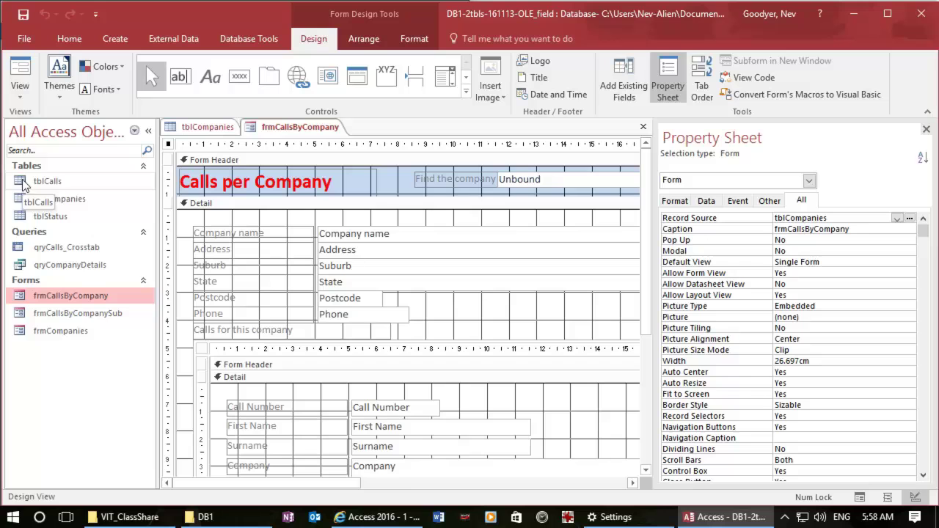
{"action": "left_click", "coordinate": [473, 326]}
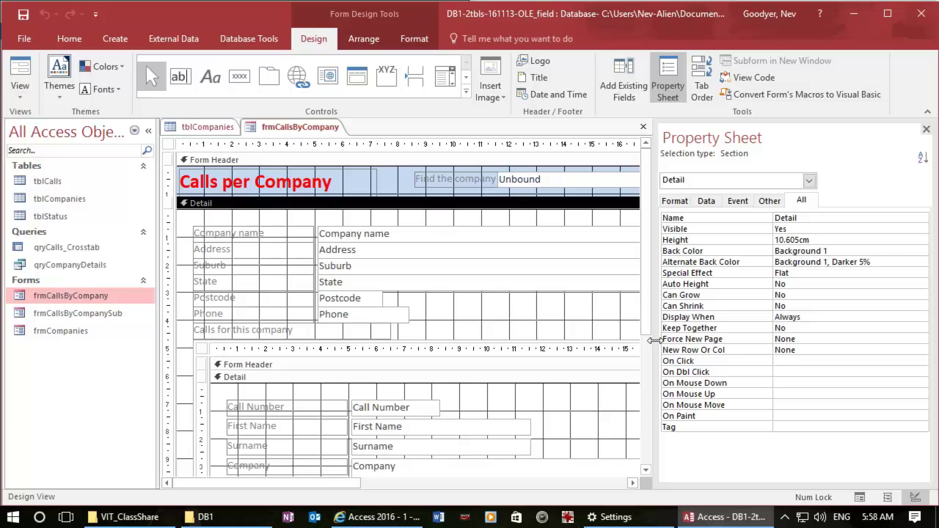
{"action": "left_click_drag", "start_coordinate": [652, 341], "coordinate": [747, 341]}
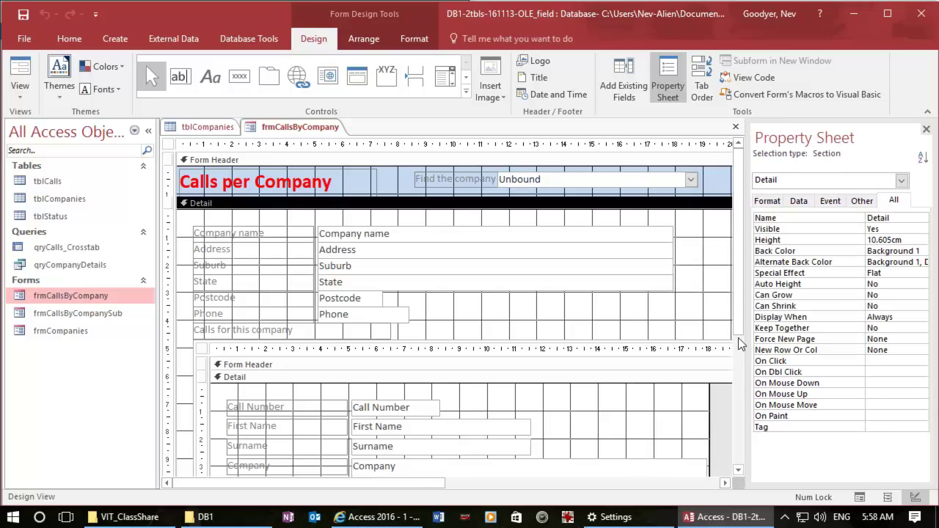
{"action": "left_click_drag", "start_coordinate": [864, 361], "coordinate": [841, 361]}
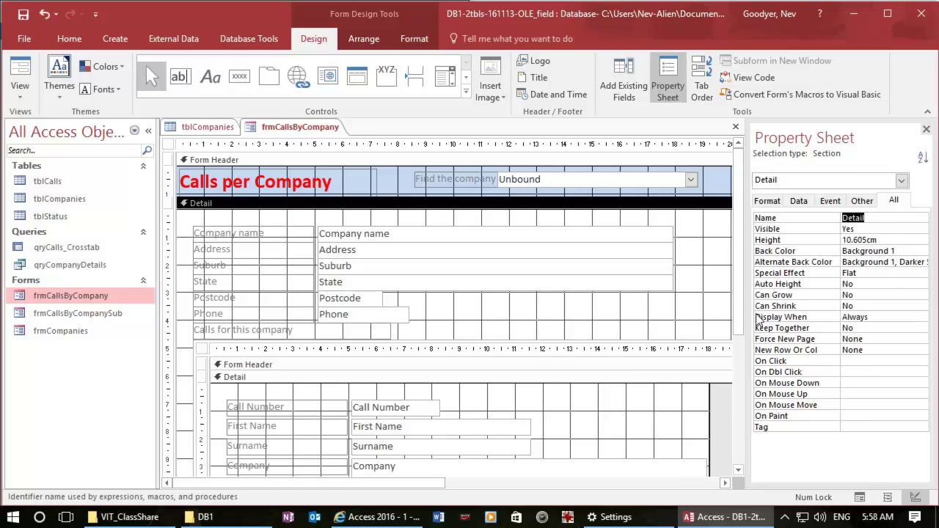
Step: Narrow the Company name, Address, Suburb and State text boxes together to about 6.4 cm wide
{"action": "left_click_drag", "start_coordinate": [690, 282], "coordinate": [588, 235]}
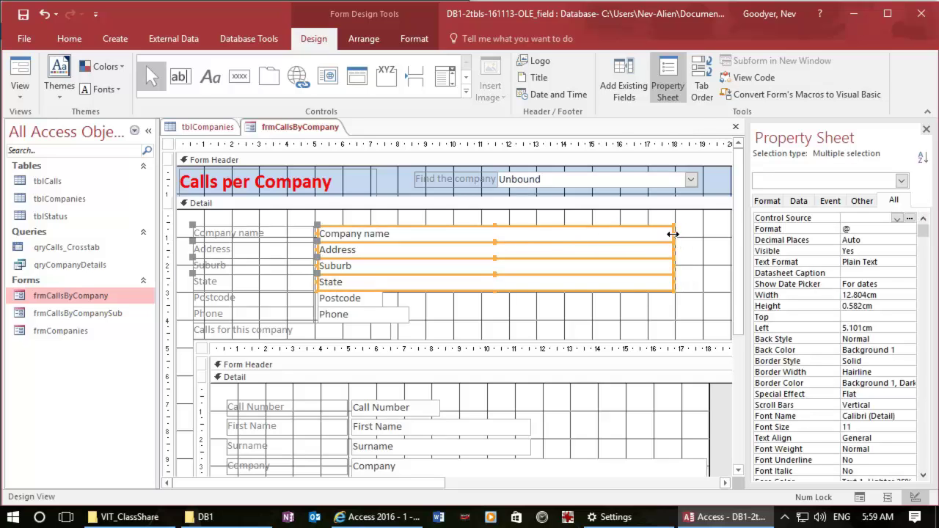
{"action": "left_click", "coordinate": [671, 312]}
{"action": "left_click_drag", "start_coordinate": [690, 311], "coordinate": [637, 214]}
{"action": "left_click_drag", "start_coordinate": [674, 250], "coordinate": [498, 242]}
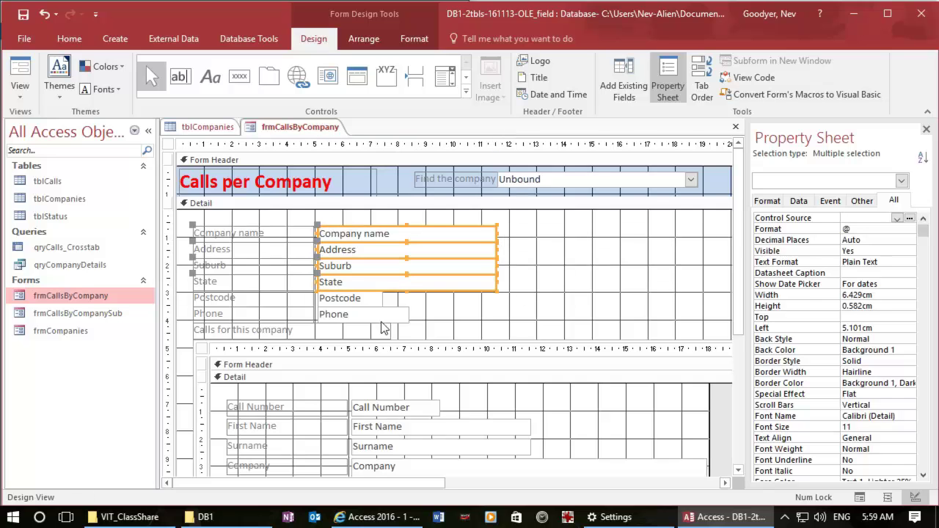
{"action": "left_click", "coordinate": [557, 253]}
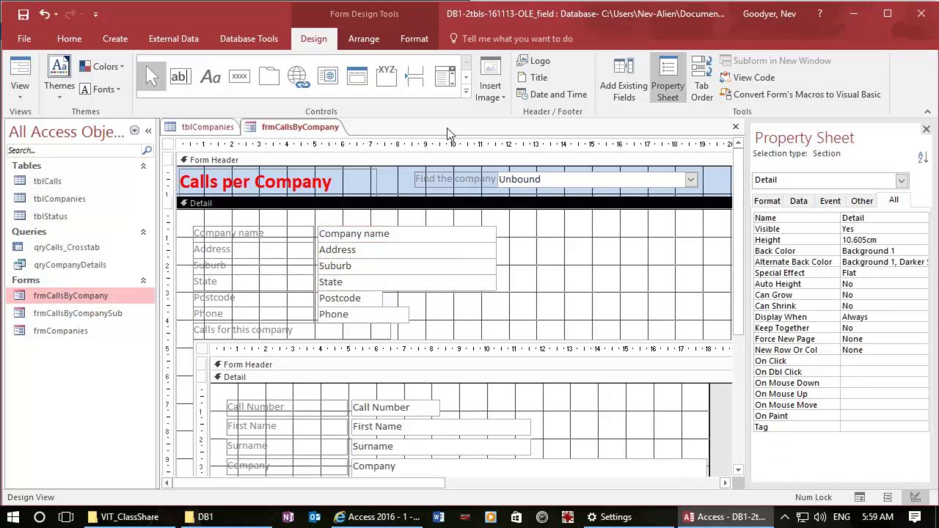
Step: Draw a bound object frame about 2.8 by 2.3 cm in the Detail section beside the Company name text box
{"action": "left_click", "coordinate": [465, 92]}
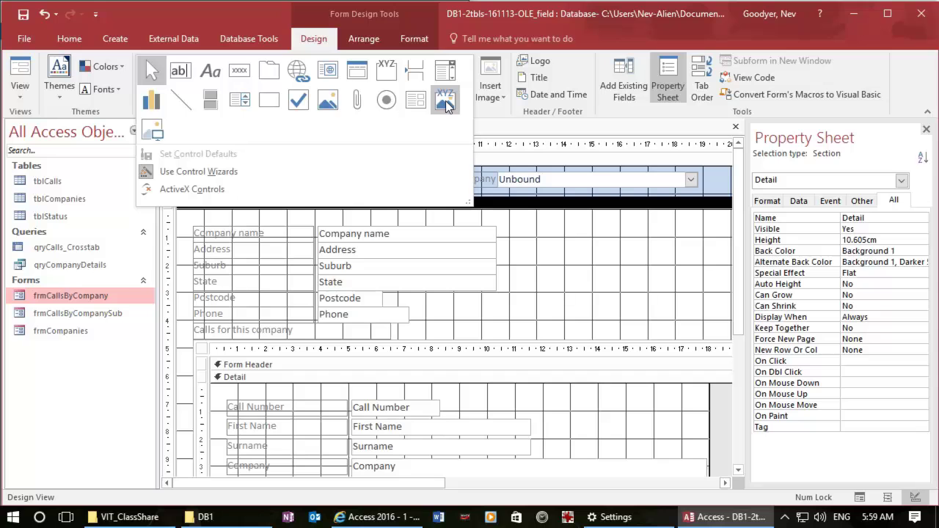
{"action": "left_click", "coordinate": [445, 102]}
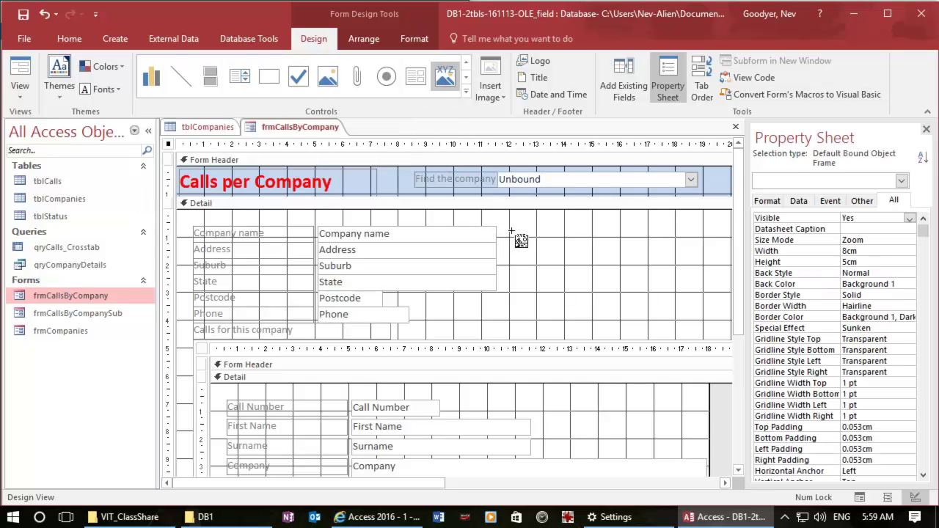
{"action": "mouse_move", "coordinate": [512, 235]}
{"action": "left_mouse_down"}
{"action": "mouse_move", "coordinate": [541, 287]}
{"action": "mouse_move", "coordinate": [587, 292]}
{"action": "left_mouse_up"}
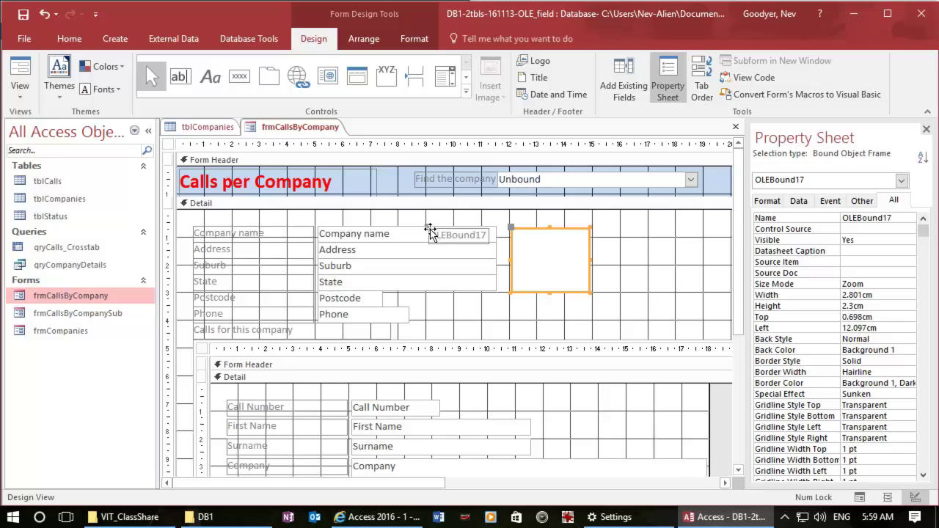
Step: Move only the bound object frame's label so it sits directly above the frame, aligned with its left edge
{"action": "left_click_drag", "start_coordinate": [458, 235], "coordinate": [519, 214]}
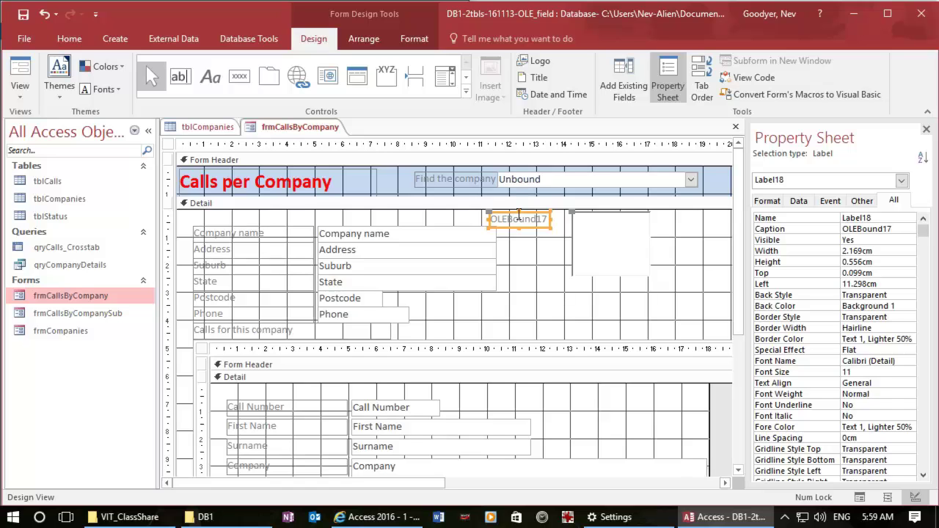
{"action": "key", "text": "ctrl+z"}
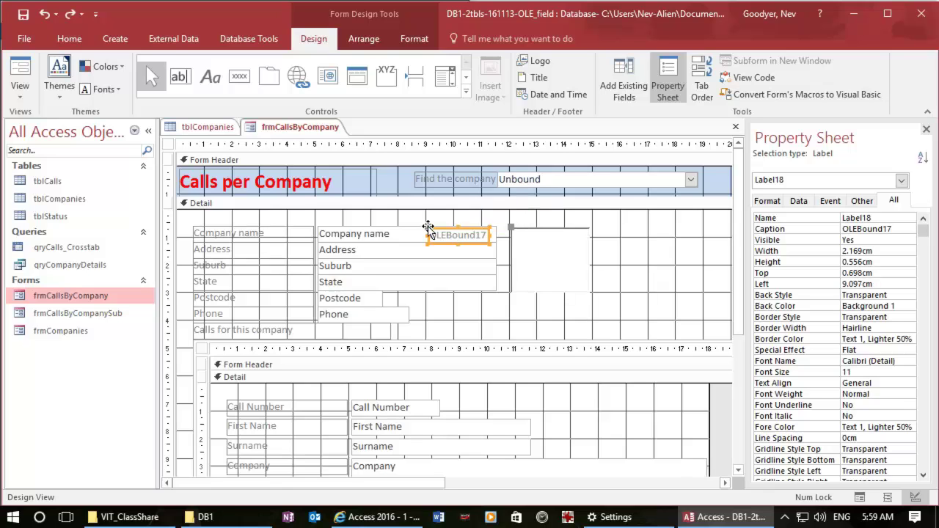
{"action": "left_click_drag", "start_coordinate": [428, 230], "coordinate": [511, 213]}
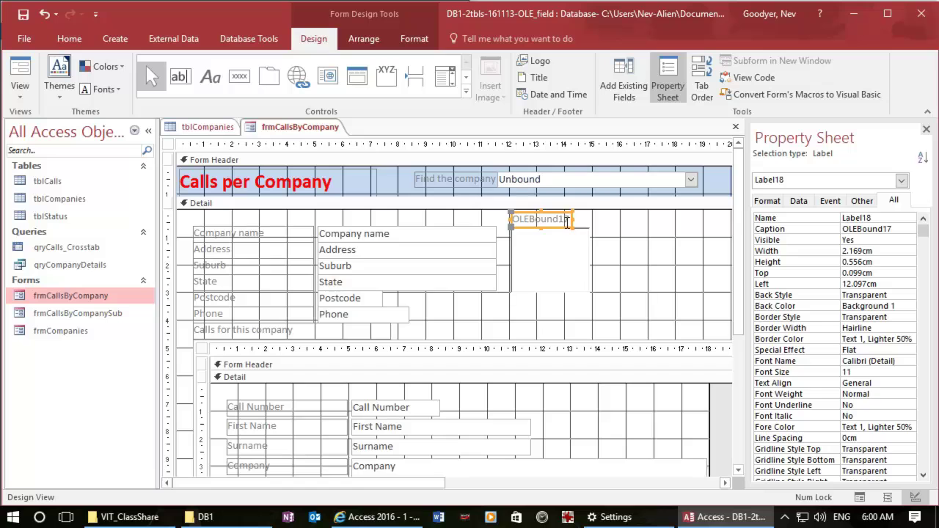
Step: Change the caption of the bound object frame's label to Logo
{"action": "key", "text": "BackSpace"}
{"action": "key", "text": "BackSpace"}
{"action": "key", "text": "BackSpace"}
{"action": "key", "text": "BackSpace"}
{"action": "key", "text": "BackSpace"}
{"action": "key", "text": "BackSpace"}
{"action": "key", "text": "BackSpace"}
{"action": "key", "text": "BackSpace"}
{"action": "key", "text": "BackSpace"}
{"action": "key", "text": "BackSpace"}
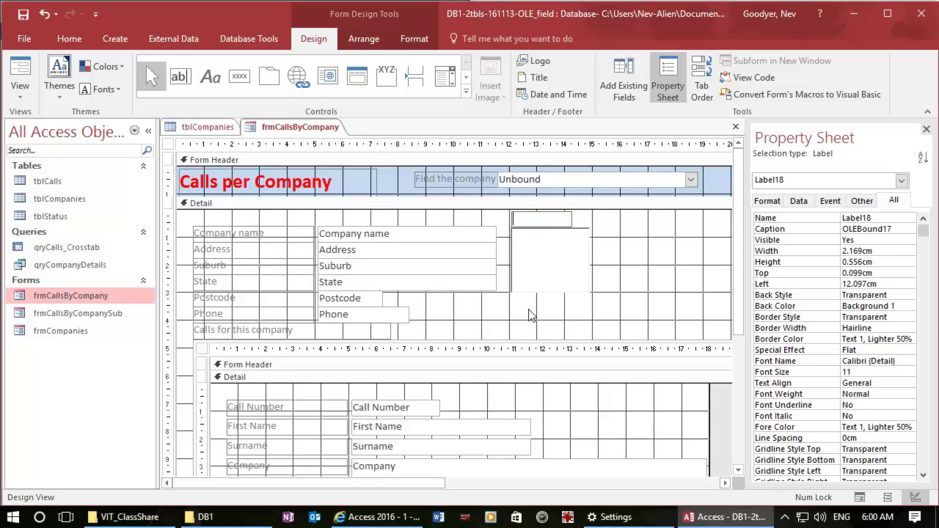
{"action": "type", "text": "Logo"}
{"action": "left_click", "coordinate": [620, 260]}
Step: Set the bound object frame's control source to the Logo field
{"action": "left_click", "coordinate": [562, 254]}
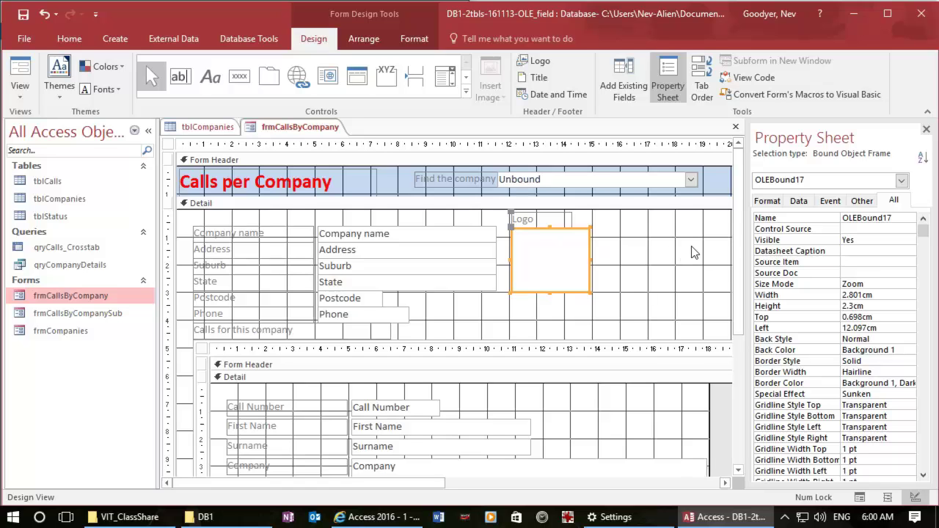
{"action": "left_click", "coordinate": [888, 229]}
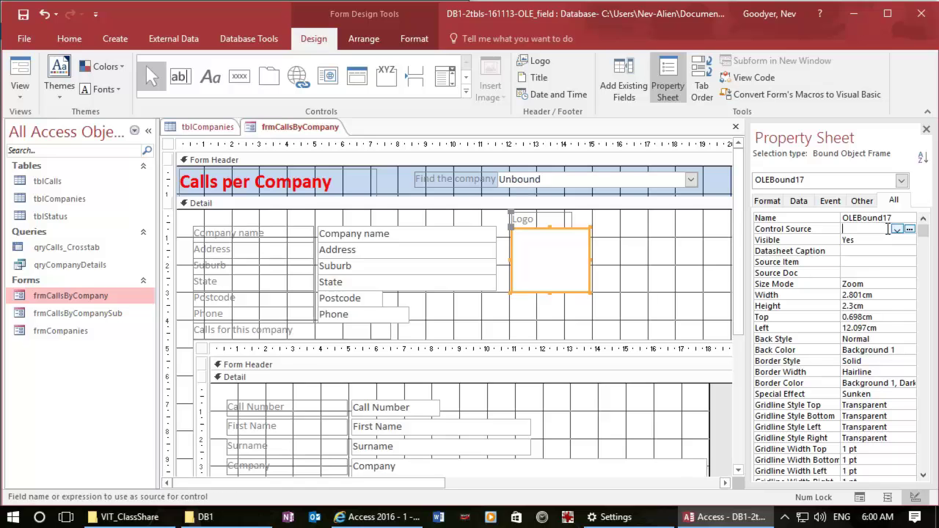
{"action": "left_click", "coordinate": [898, 229]}
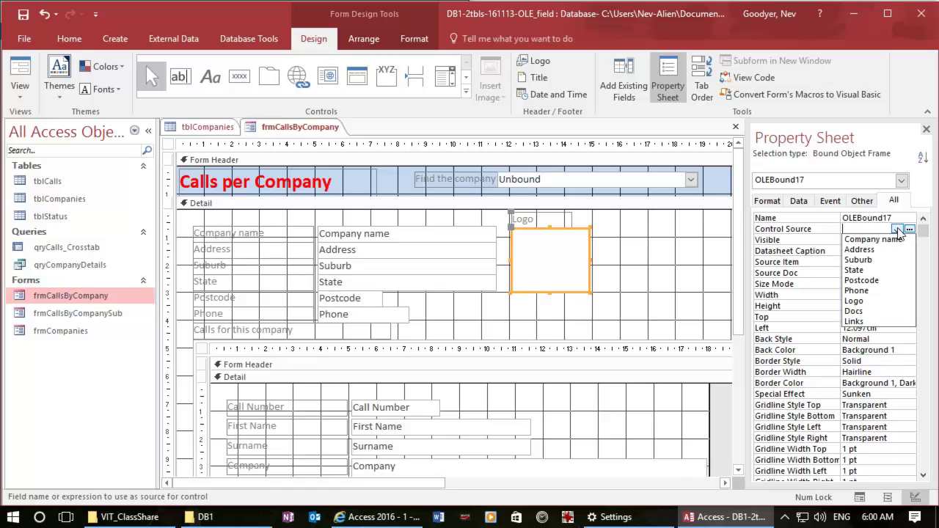
{"action": "left_click", "coordinate": [881, 301]}
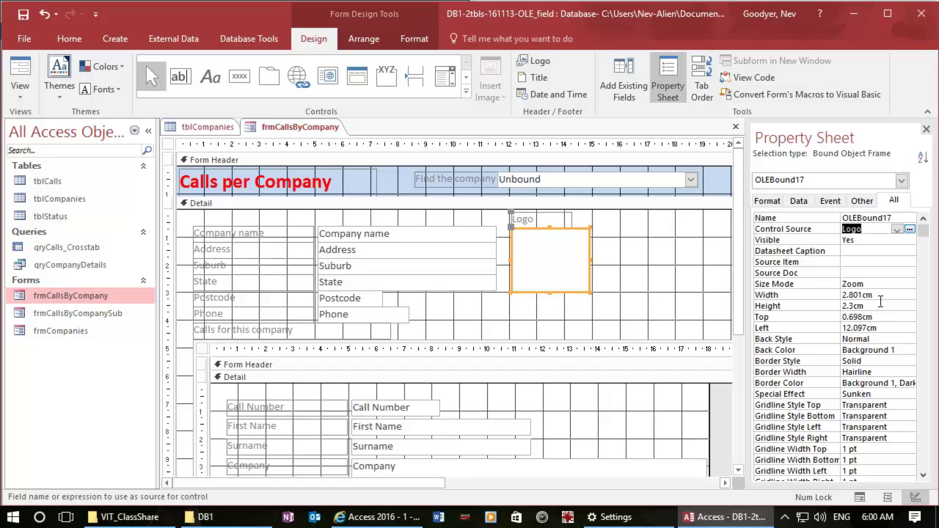
Step: Name the bound object frame oleLogo
{"action": "left_click_drag", "start_coordinate": [901, 218], "coordinate": [825, 215]}
{"action": "type", "text": "Logo"}
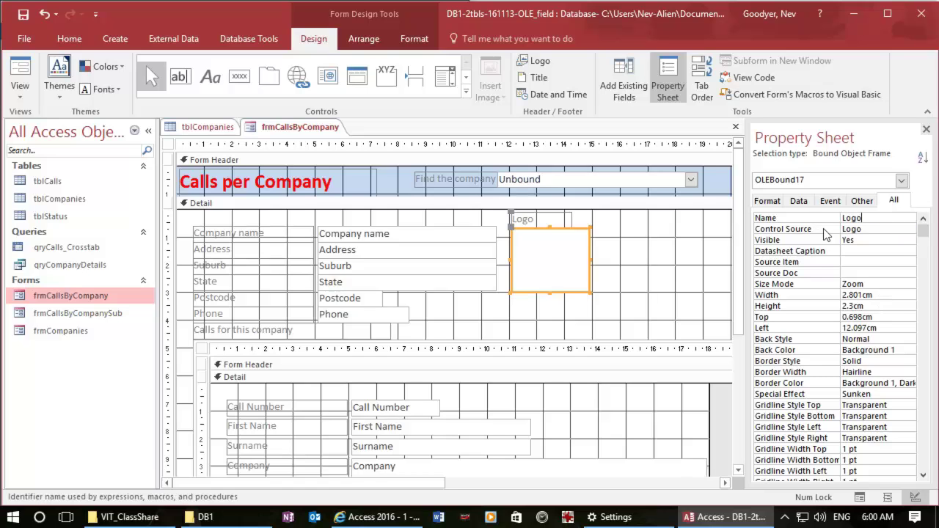
{"action": "left_click", "coordinate": [847, 248]}
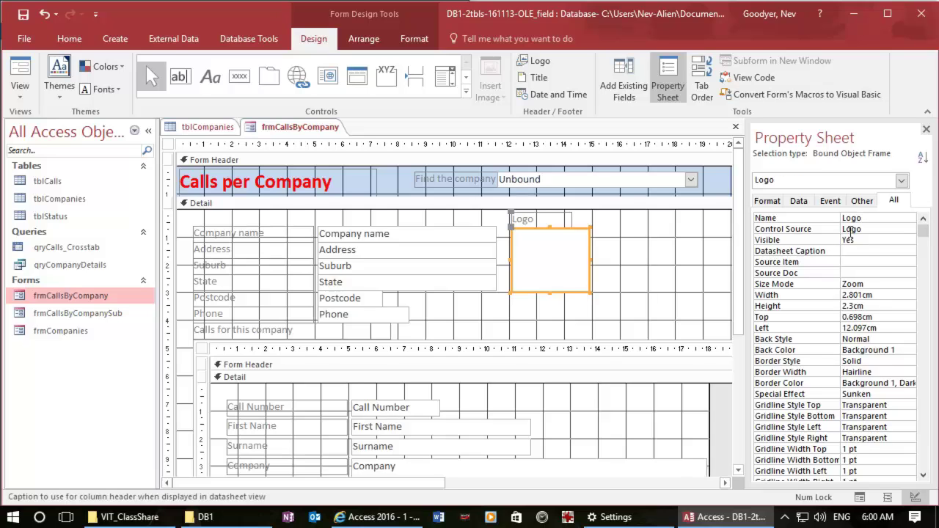
{"action": "left_click", "coordinate": [846, 218]}
{"action": "type", "text": "ole"}
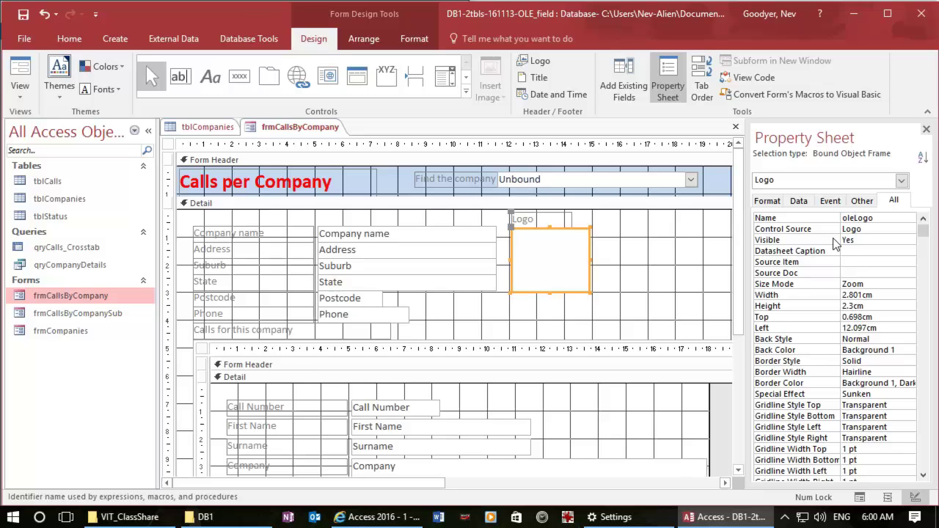
{"action": "left_click", "coordinate": [866, 253]}
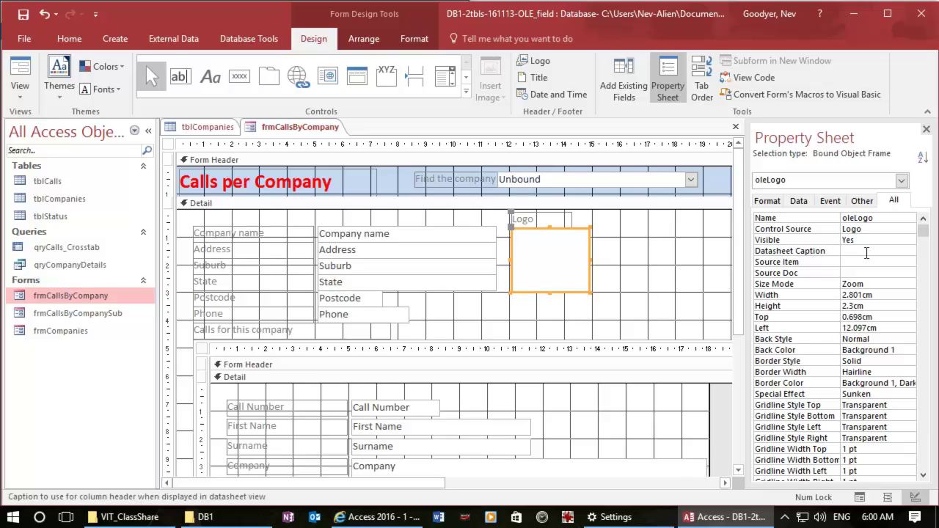
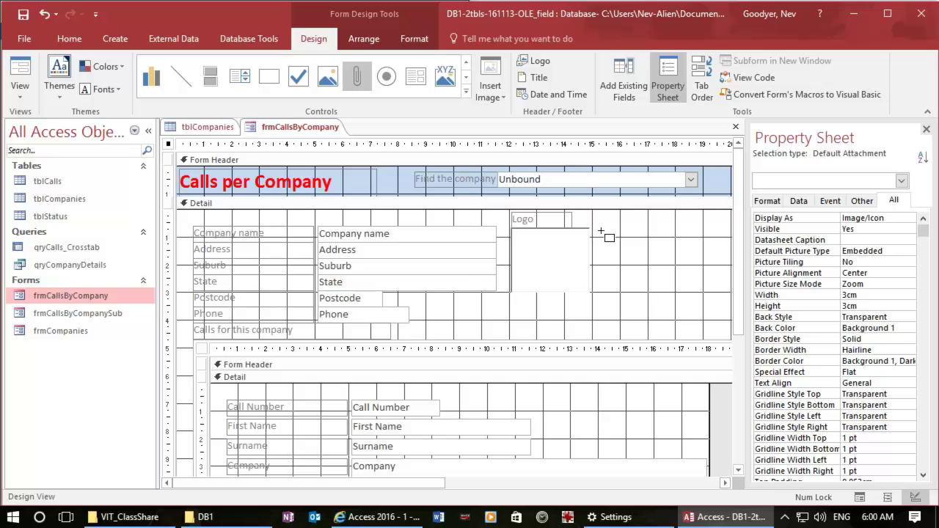
Step: Draw an attachment control about 2.5 by 2.3 cm beside the logo frame, level with its top, and move its label above it
{"action": "left_click_drag", "start_coordinate": [606, 232], "coordinate": [675, 293]}
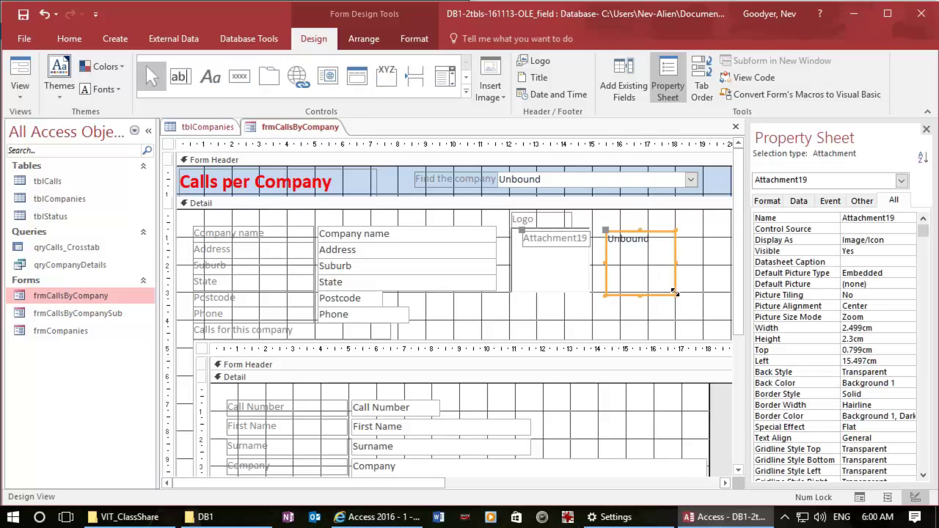
{"action": "key", "text": "Up"}
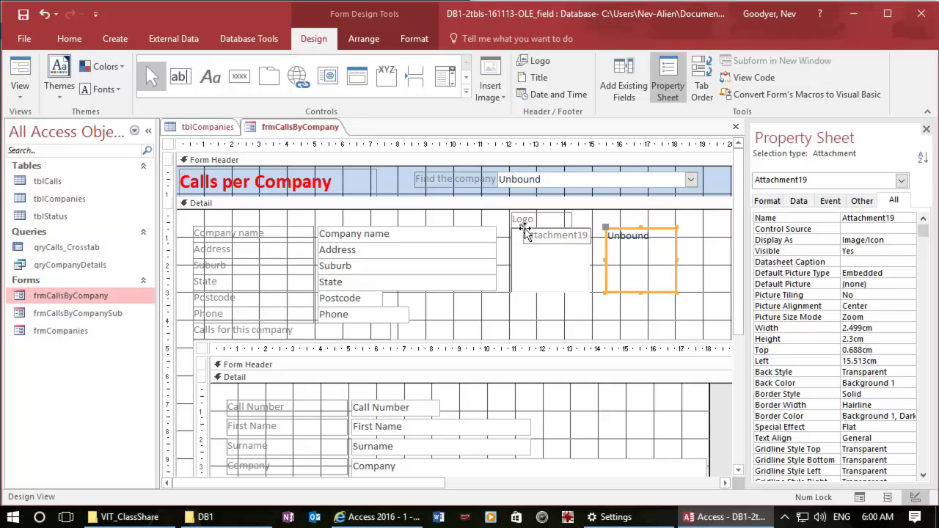
{"action": "left_click_drag", "start_coordinate": [523, 230], "coordinate": [606, 212]}
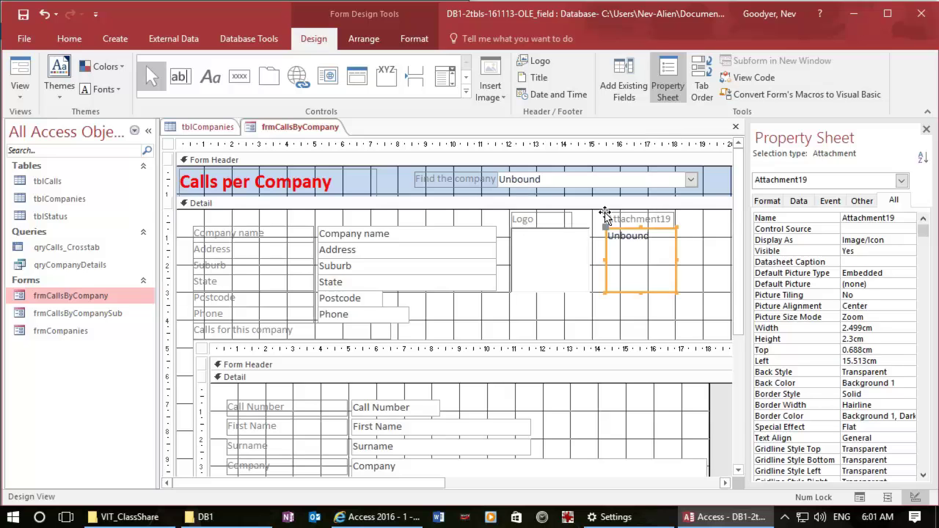
Step: Change the caption of the attachment control's label to Attachment
{"action": "left_click", "coordinate": [668, 220]}
{"action": "left_click", "coordinate": [679, 249]}
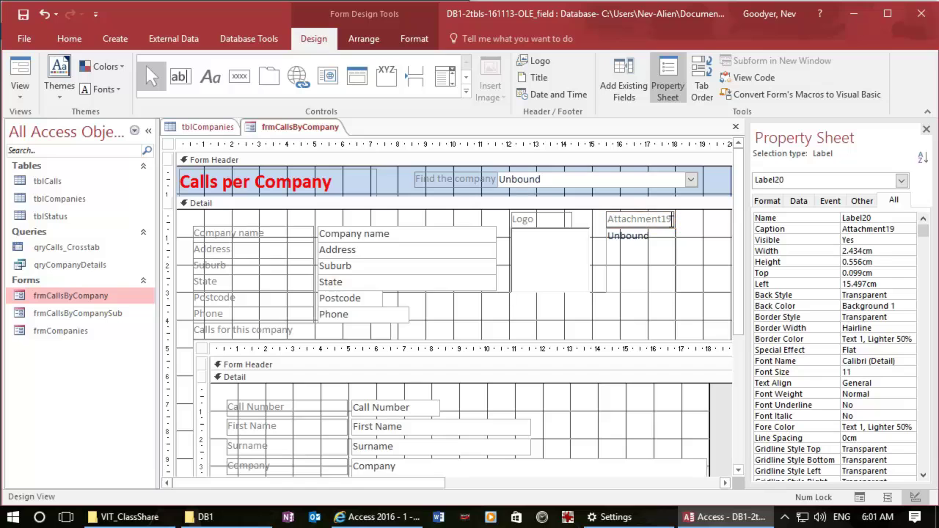
{"action": "key", "text": "BackSpace"}
{"action": "key", "text": "BackSpace"}
{"action": "key", "text": "BackSpace"}
{"action": "key", "text": "BackSpace"}
{"action": "key", "text": "BackSpace"}
{"action": "key", "text": "BackSpace"}
{"action": "type", "text": "achmen"}
{"action": "left_click", "coordinate": [713, 264]}
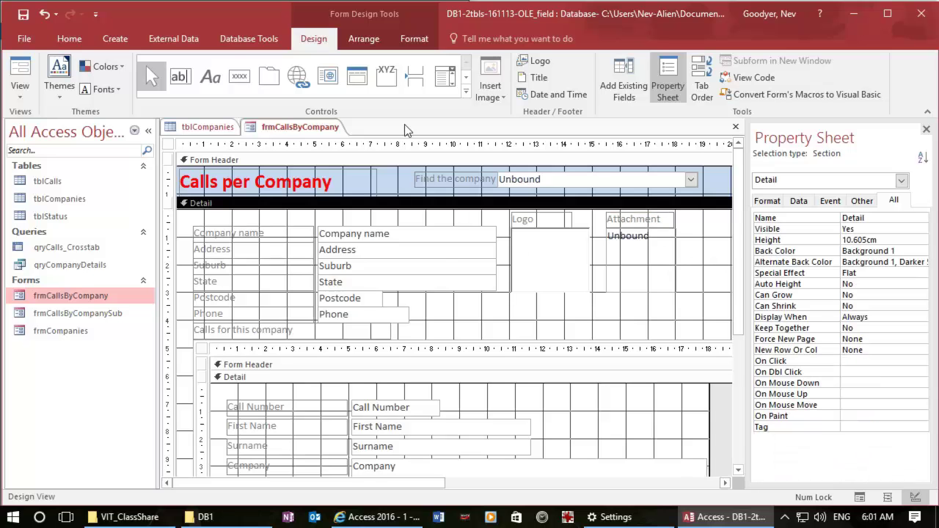
Step: Draw a text box about 7.6 cm wide below the logo frame and the attachment control, level with Phone
{"action": "left_click", "coordinate": [465, 92]}
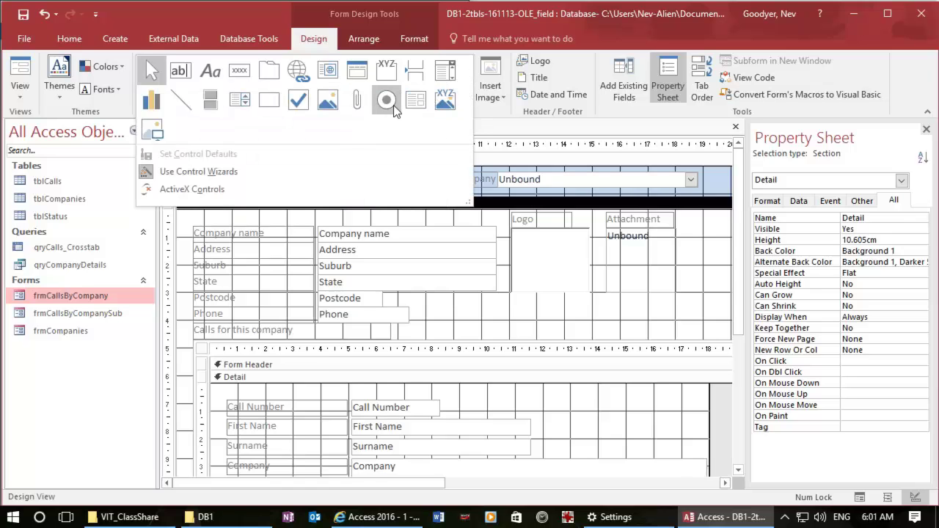
{"action": "left_click", "coordinate": [183, 71]}
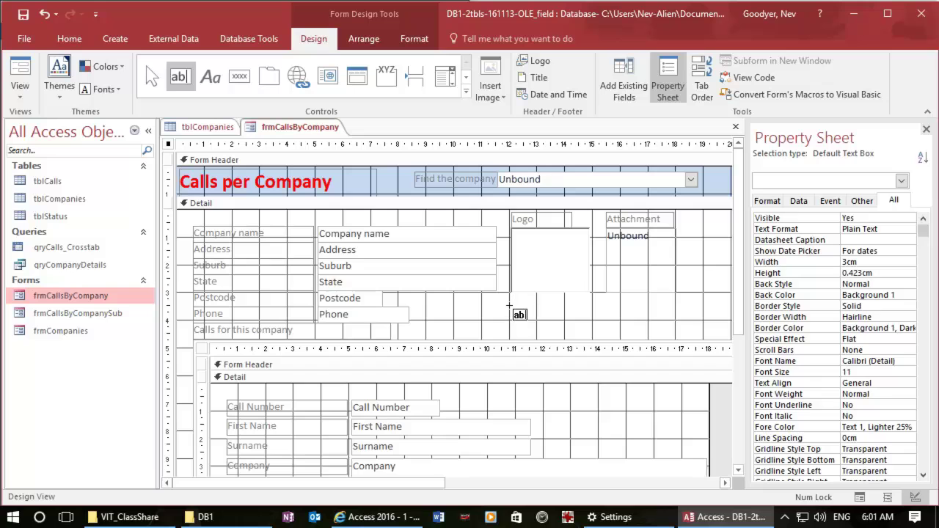
{"action": "left_click_drag", "start_coordinate": [509, 305], "coordinate": [720, 323]}
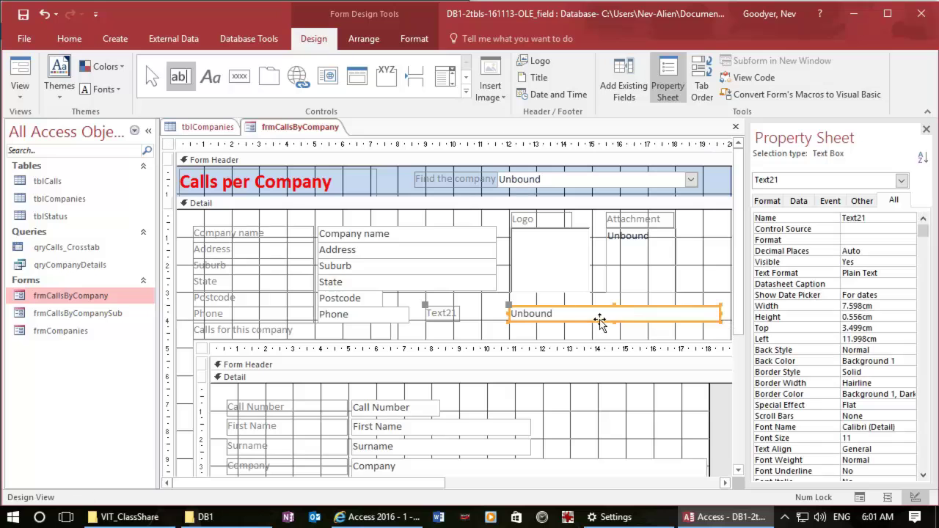
Step: Change the caption of the new text box's label to Link
{"action": "left_click", "coordinate": [455, 316]}
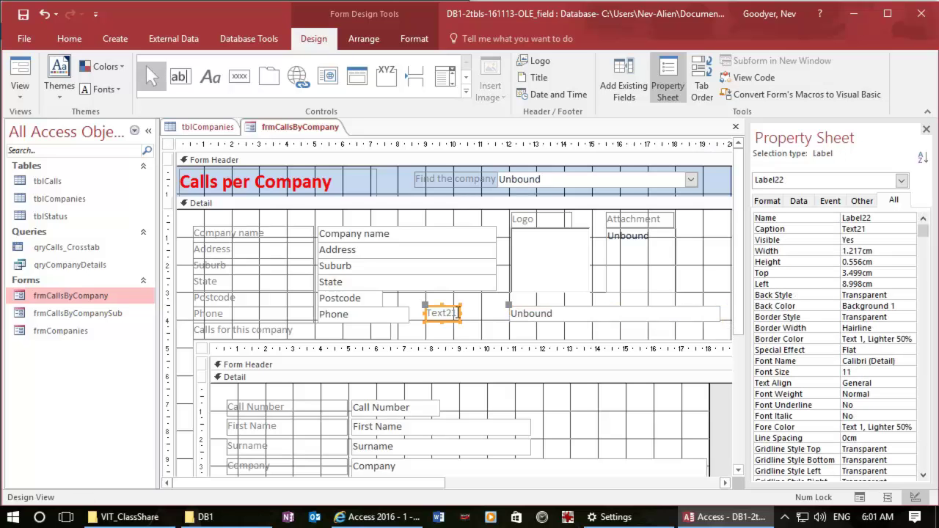
{"action": "double_click", "coordinate": [455, 313]}
{"action": "key", "text": "BackSpace"}
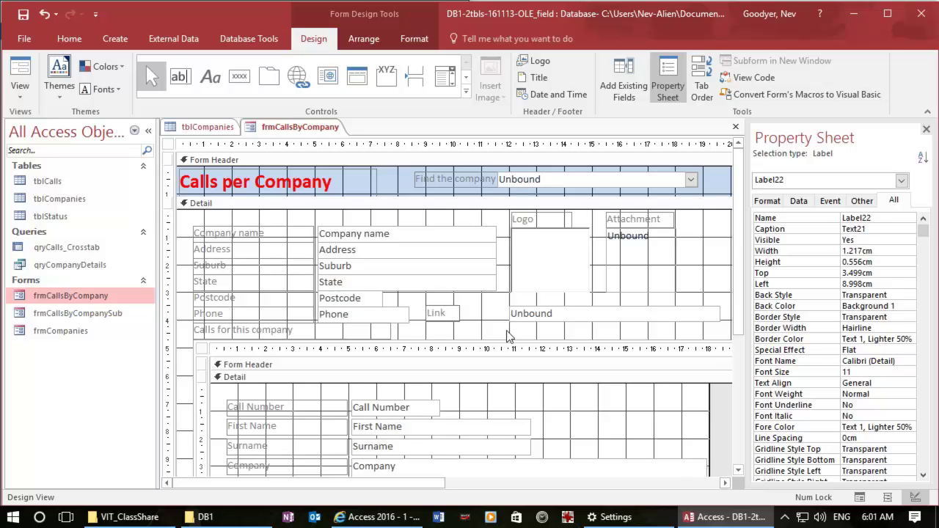
{"action": "left_click", "coordinate": [488, 323]}
Step: Narrow the Link label and extend its text box leftward to meet it, making the box about 9.6 cm wide
{"action": "left_click", "coordinate": [450, 314]}
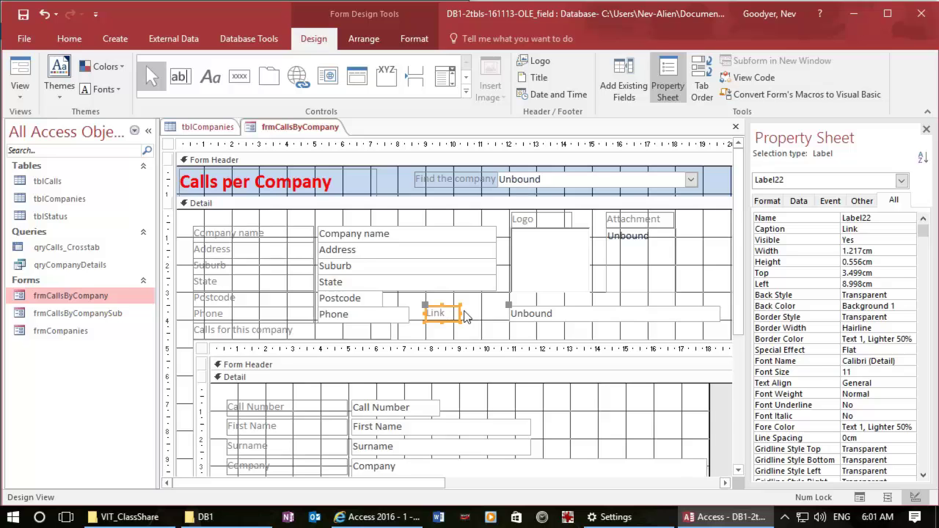
{"action": "left_click", "coordinate": [454, 313]}
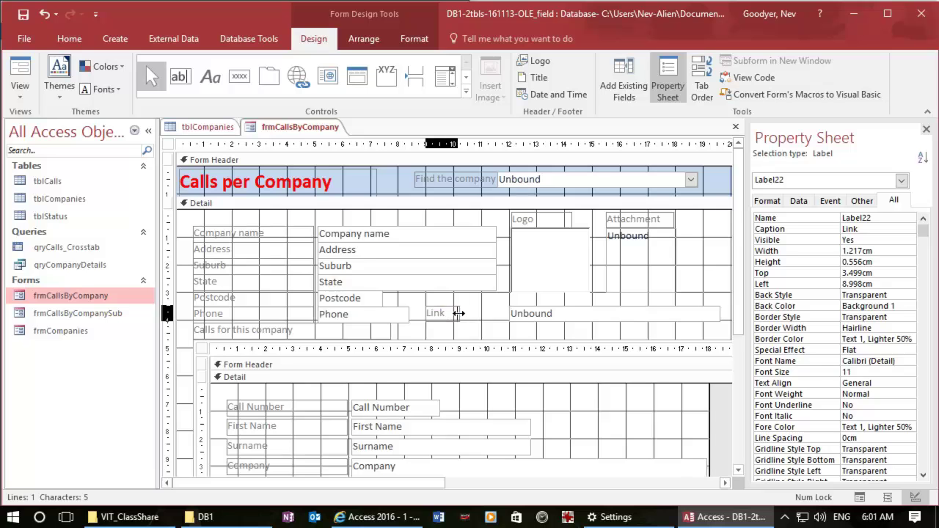
{"action": "left_click", "coordinate": [508, 317]}
{"action": "left_click_drag", "start_coordinate": [507, 314], "coordinate": [453, 314]}
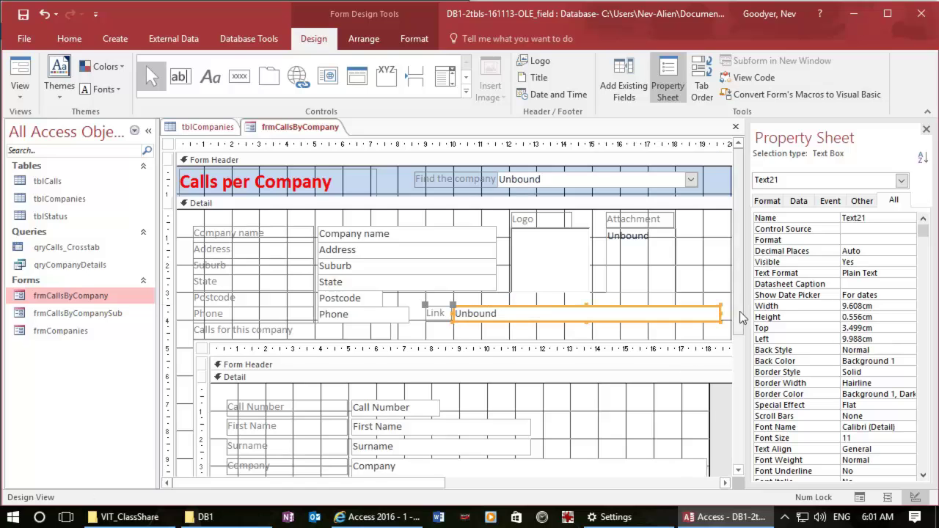
Step: Bind the text box beside the Link label to the Links field and name it hypLinks
{"action": "left_click", "coordinate": [874, 229]}
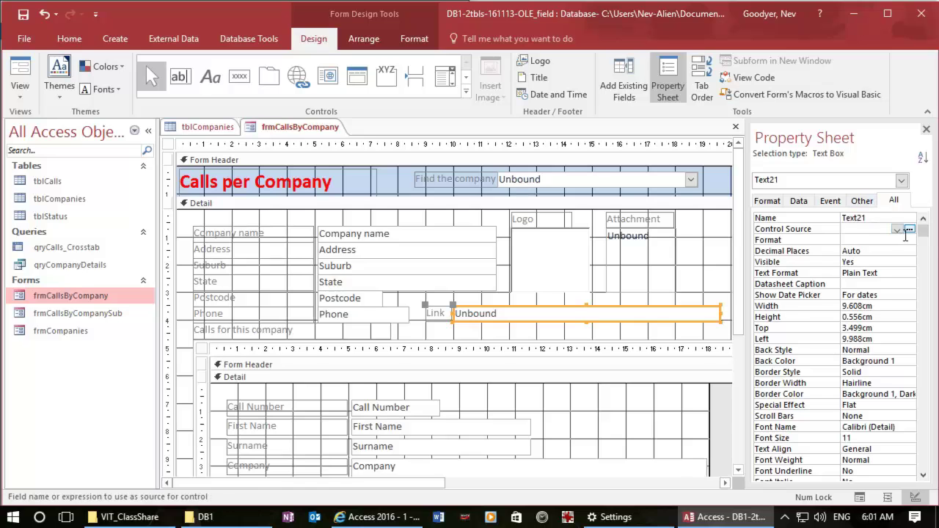
{"action": "left_click", "coordinate": [897, 230]}
{"action": "left_click", "coordinate": [875, 323]}
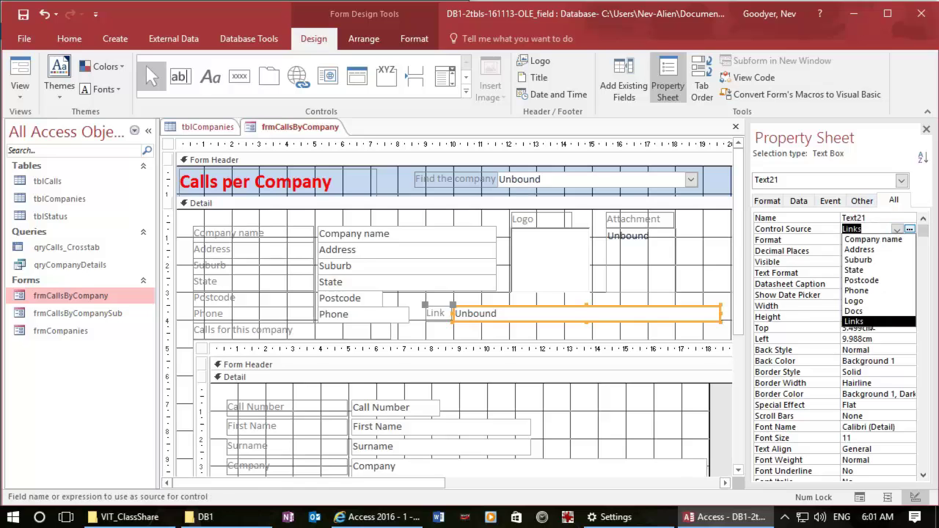
{"action": "left_click", "coordinate": [869, 218]}
{"action": "double_click", "coordinate": [868, 218]}
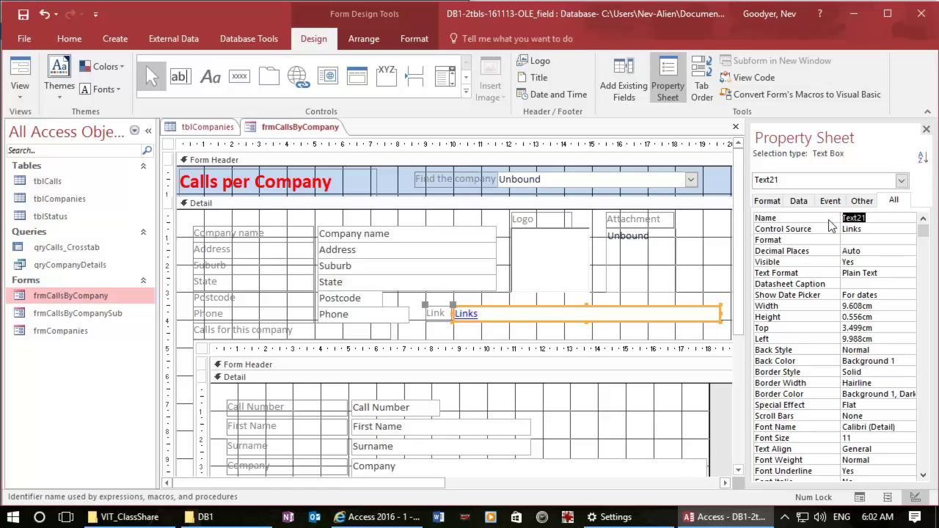
{"action": "type", "text": "hypLinks"}
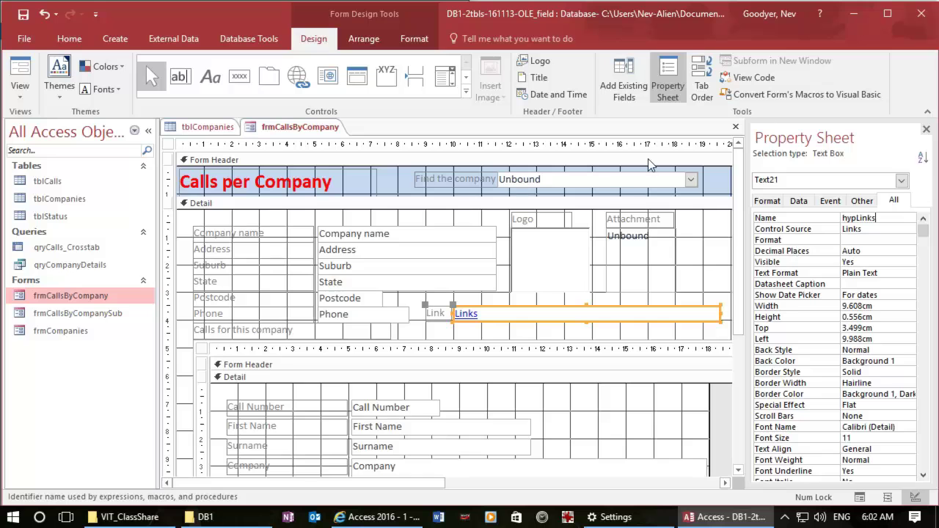
Step: Bind the attachment control beside the Logo frame to the Docs field and name it attDocs
{"action": "left_click", "coordinate": [632, 246]}
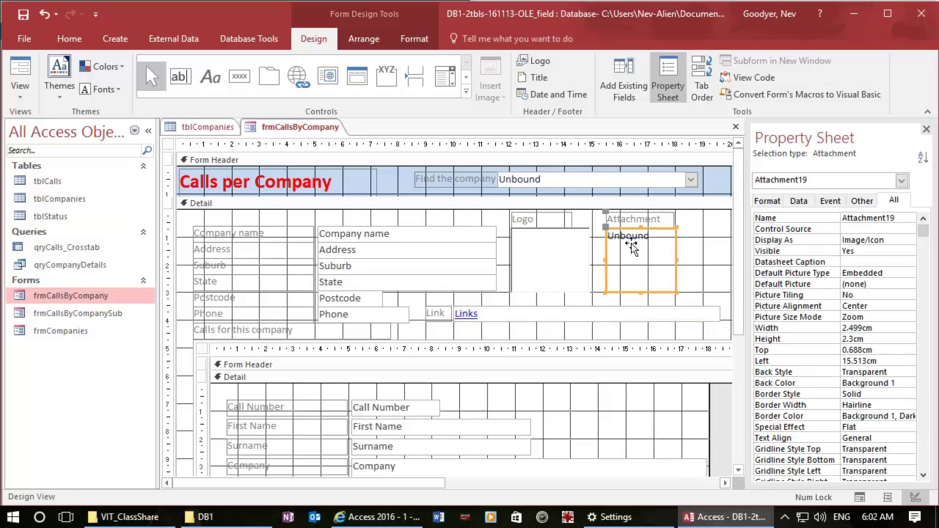
{"action": "left_click", "coordinate": [897, 229]}
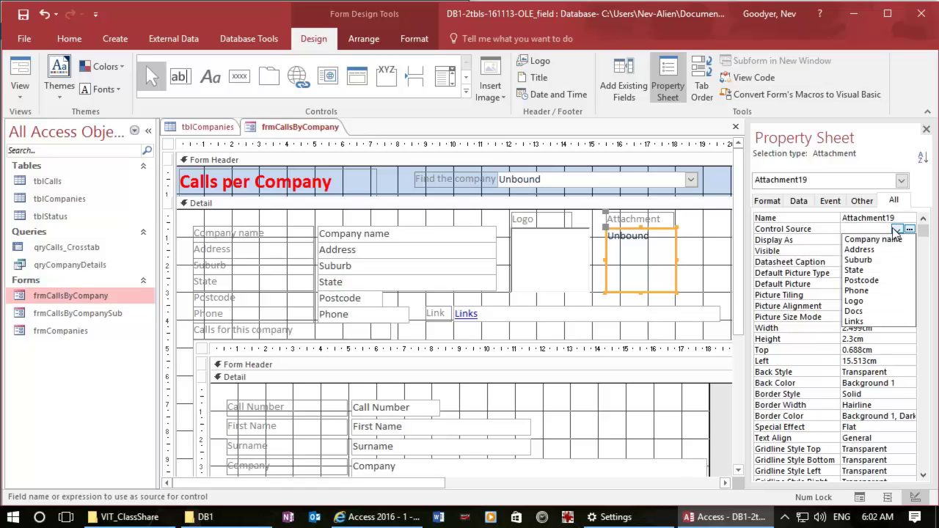
{"action": "left_click", "coordinate": [870, 312]}
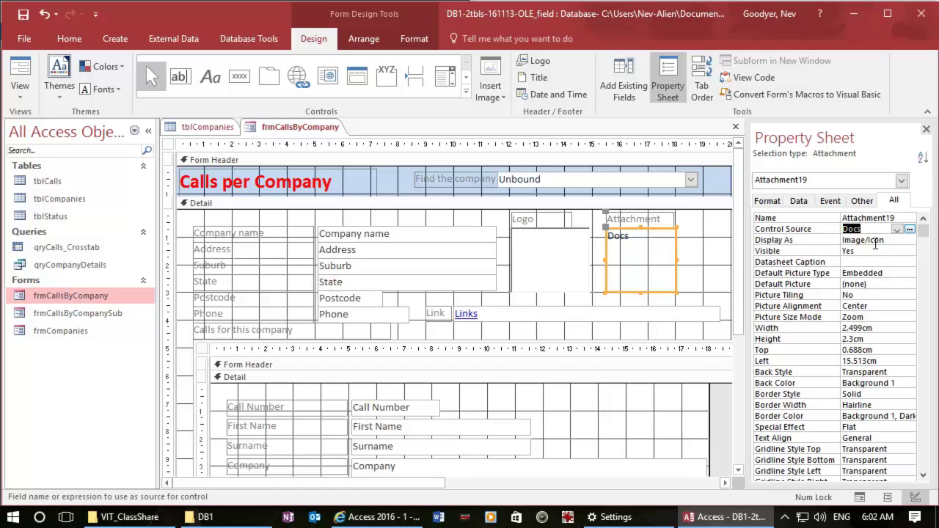
{"action": "left_click", "coordinate": [898, 219]}
{"action": "key", "text": "BackSpace"}
{"action": "key", "text": "BackSpace"}
{"action": "key", "text": "BackSpace"}
{"action": "key", "text": "BackSpace"}
{"action": "key", "text": "BackSpace"}
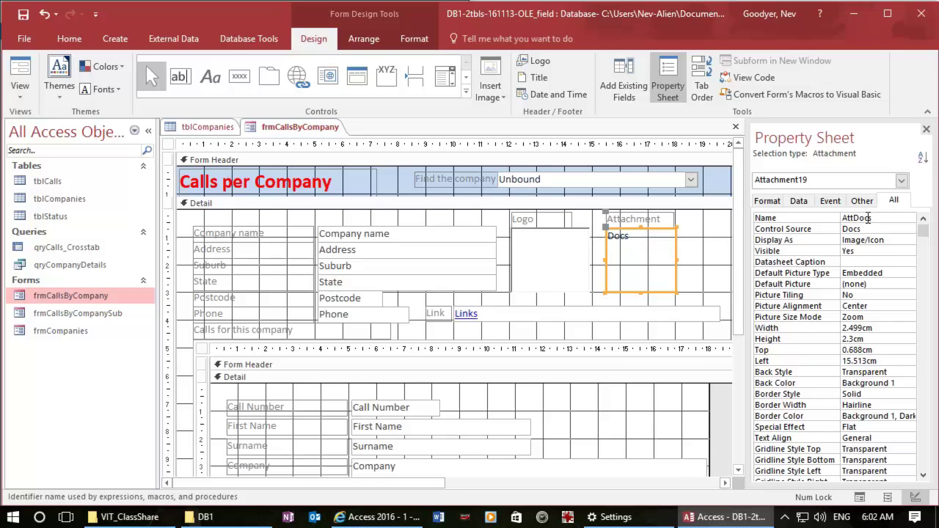
{"action": "key", "text": "BackSpace"}
{"action": "type", "text": "a"}
{"action": "left_click", "coordinate": [879, 227]}
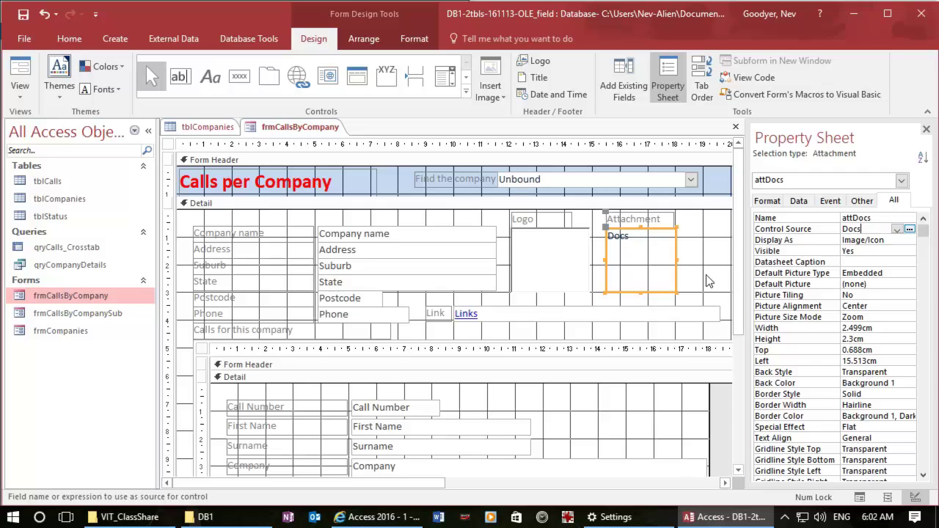
Step: Save the frmCallsByCompany form and switch it to Form view
{"action": "left_click", "coordinate": [669, 297]}
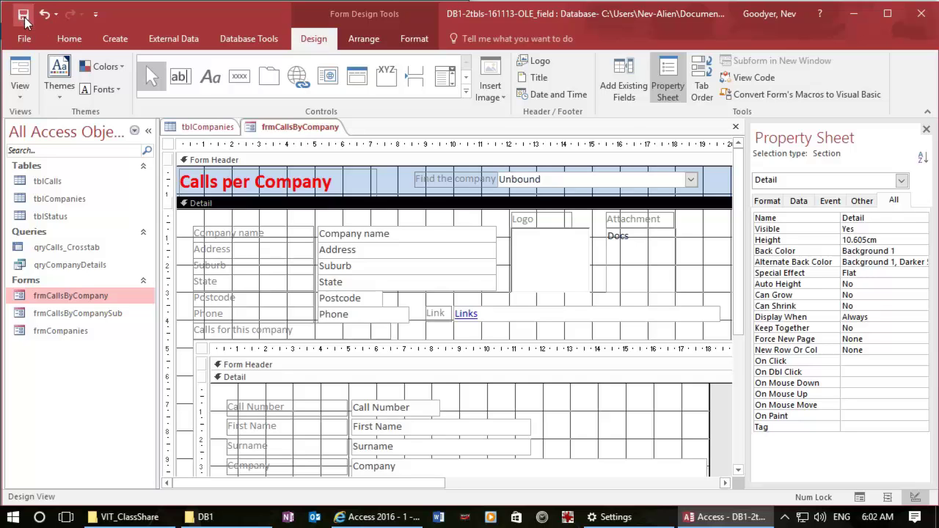
{"action": "left_click", "coordinate": [22, 66]}
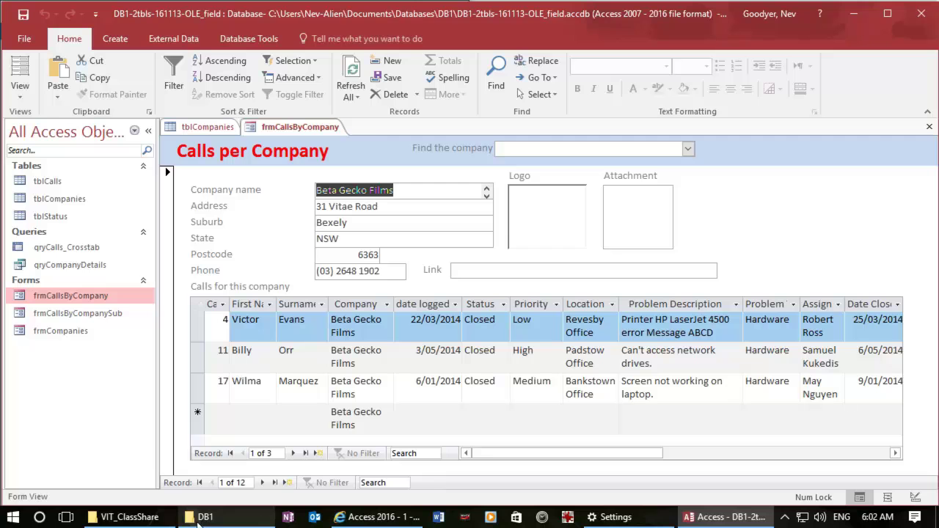
Step: Preview image 10 from the VIT_ClassShare folder in Photos, shrink and reposition the viewer window, and close it
{"action": "left_click", "coordinate": [169, 519]}
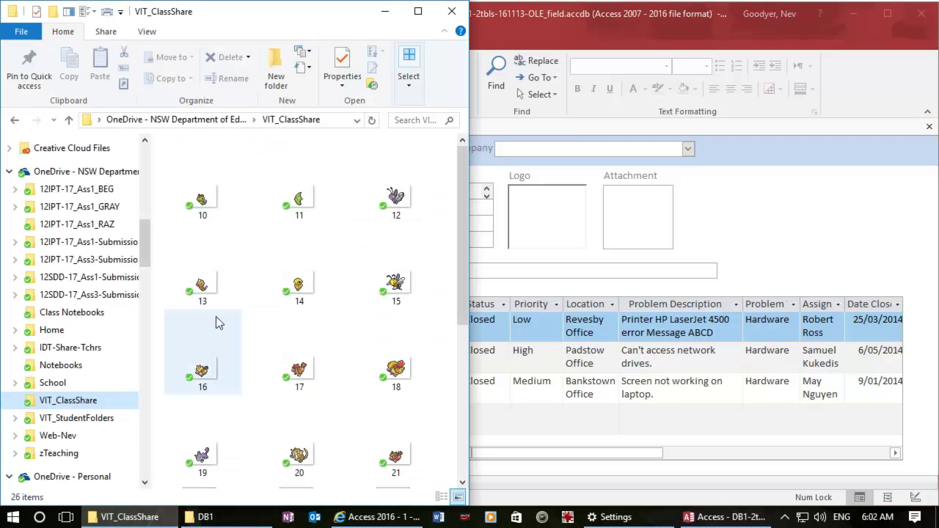
{"action": "double_click", "coordinate": [203, 211]}
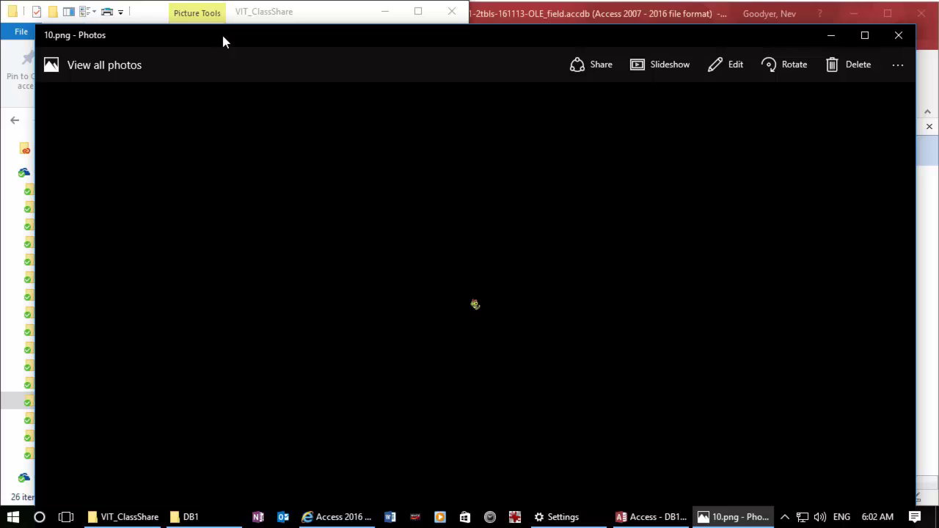
{"action": "left_click_drag", "start_coordinate": [222, 35], "coordinate": [211, 13]}
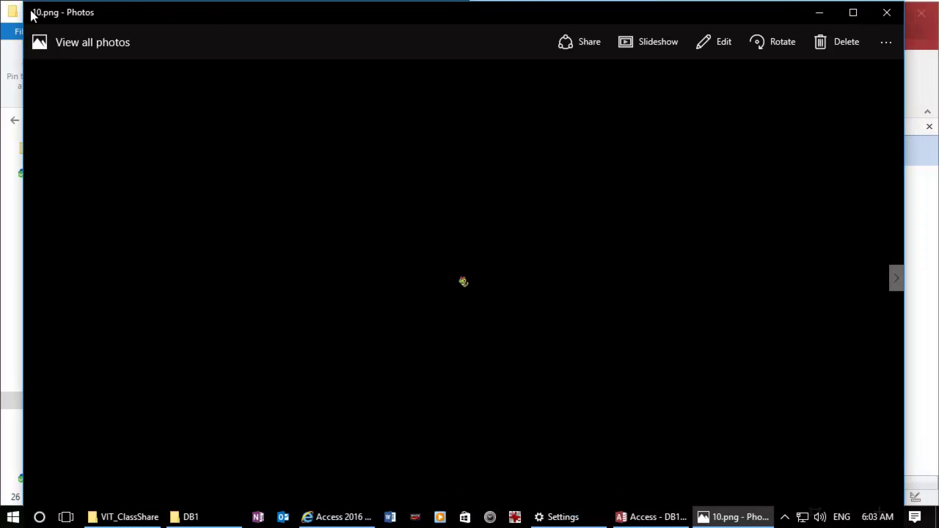
{"action": "left_click_drag", "start_coordinate": [25, 5], "coordinate": [209, 144]}
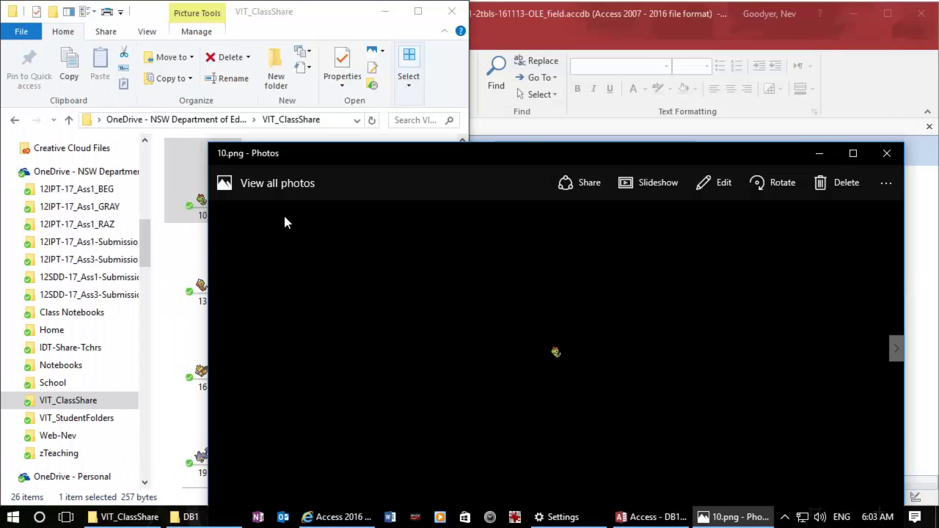
{"action": "left_click_drag", "start_coordinate": [413, 156], "coordinate": [227, 50]}
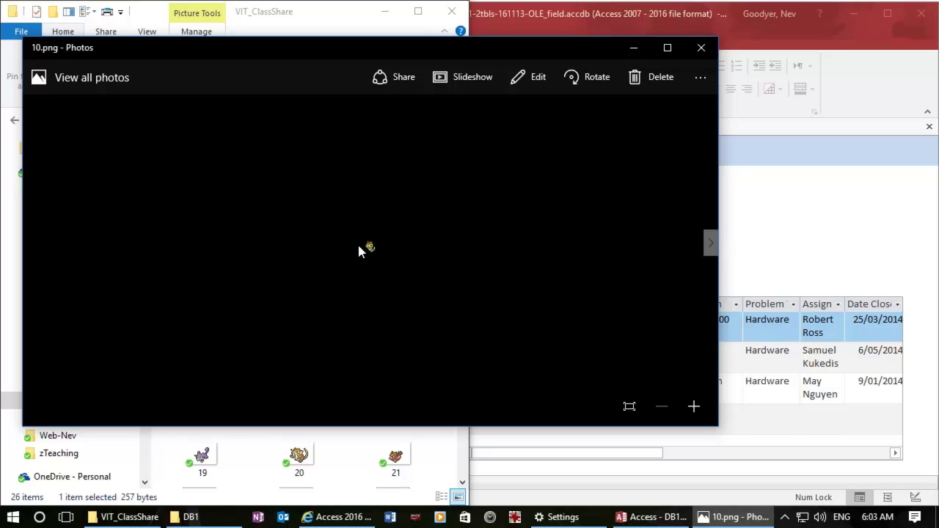
{"action": "left_click", "coordinate": [700, 47]}
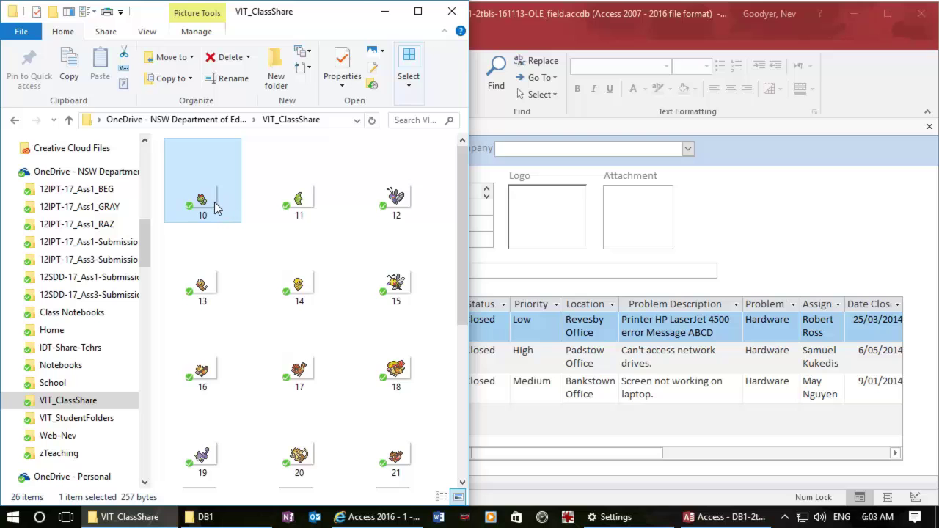
Step: Try pasting the 10.png file into the Logo frame of the Beta Gecko Films record, and delete the pasted object
{"action": "left_click", "coordinate": [571, 209]}
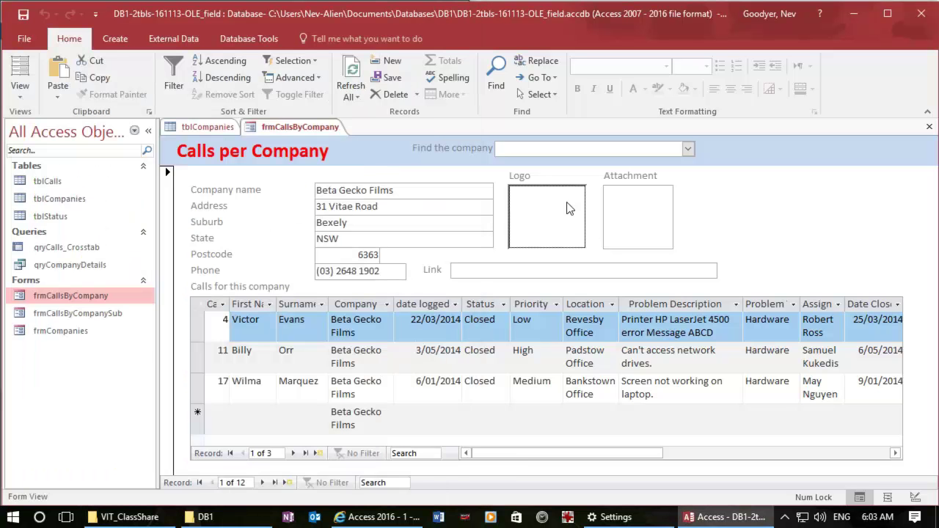
{"action": "key", "text": "ctrl+v"}
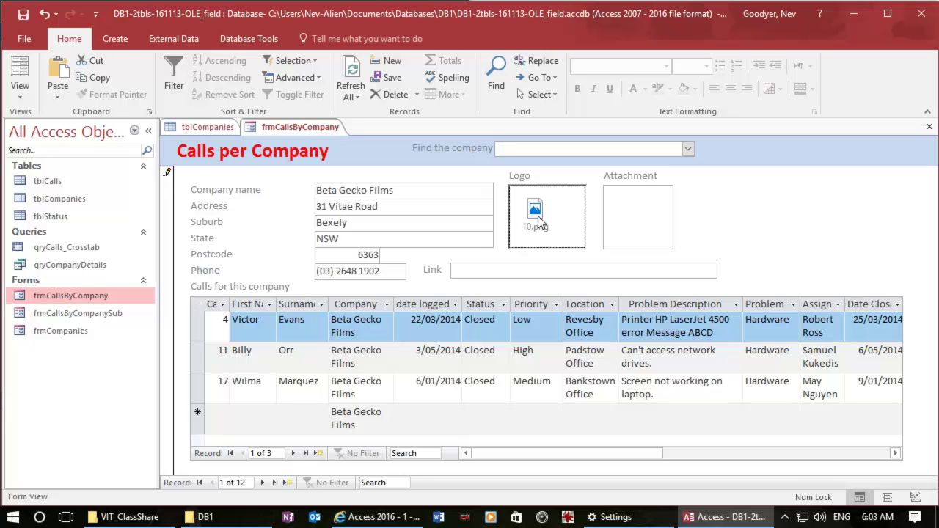
{"action": "key", "text": "Delete"}
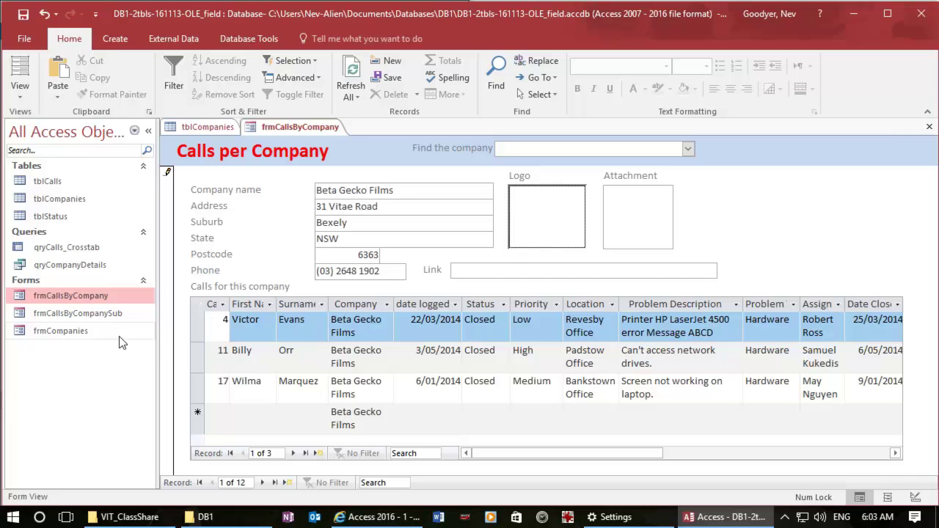
Step: Open image 10 from the VIT_ClassShare folder in Paint and place its window side by side with Access
{"action": "left_click", "coordinate": [116, 523]}
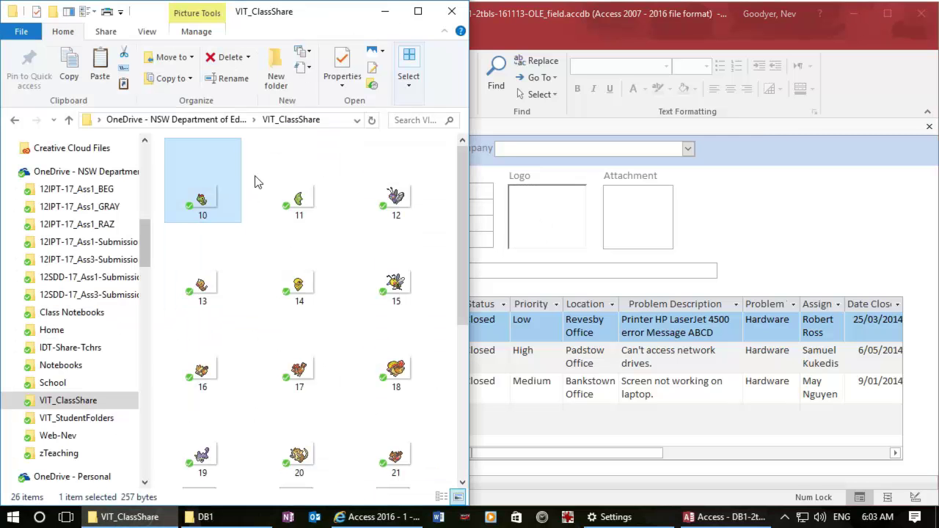
{"action": "right_click", "coordinate": [205, 202]}
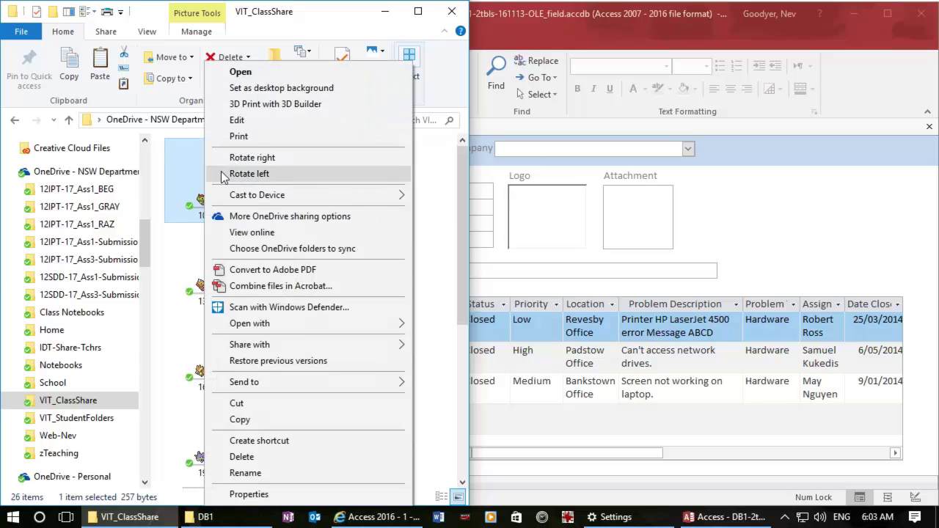
{"action": "mouse_move", "coordinate": [253, 330]}
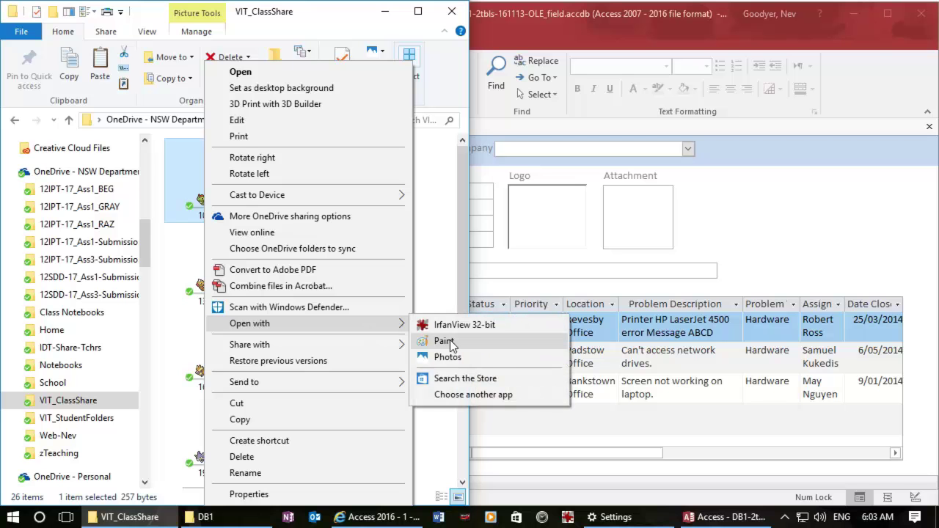
{"action": "left_click", "coordinate": [450, 341]}
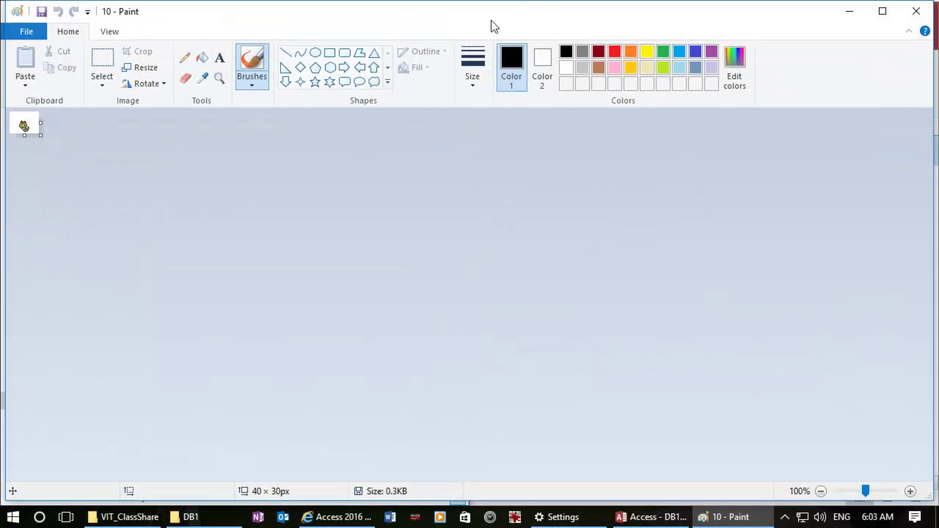
{"action": "left_click_drag", "start_coordinate": [384, 20], "coordinate": [4, 137]}
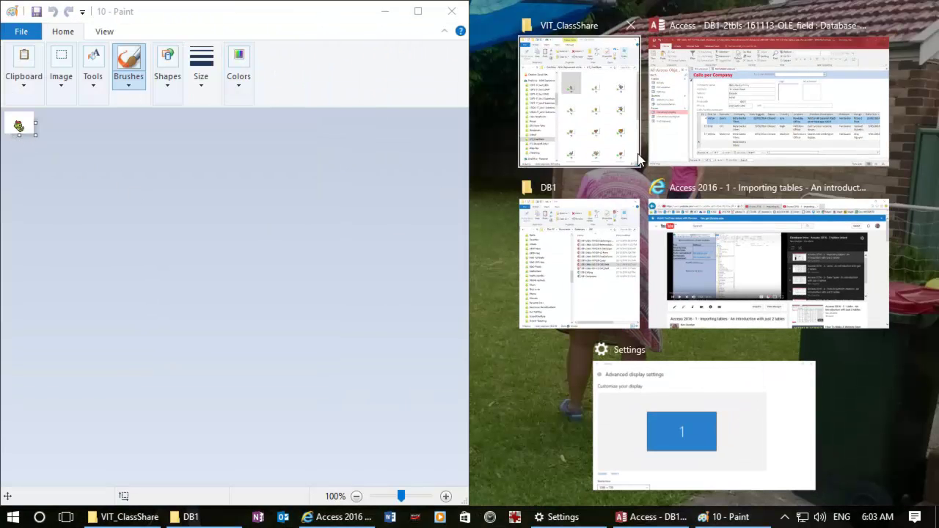
{"action": "left_click", "coordinate": [718, 130]}
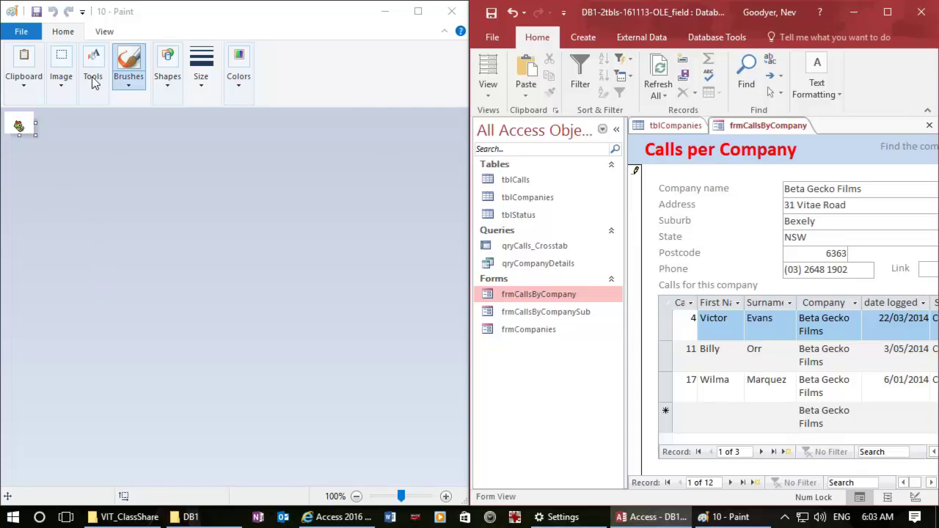
Step: Magnify the view of image 10 in Paint to 800% to examine the picture
{"action": "left_click", "coordinate": [108, 39]}
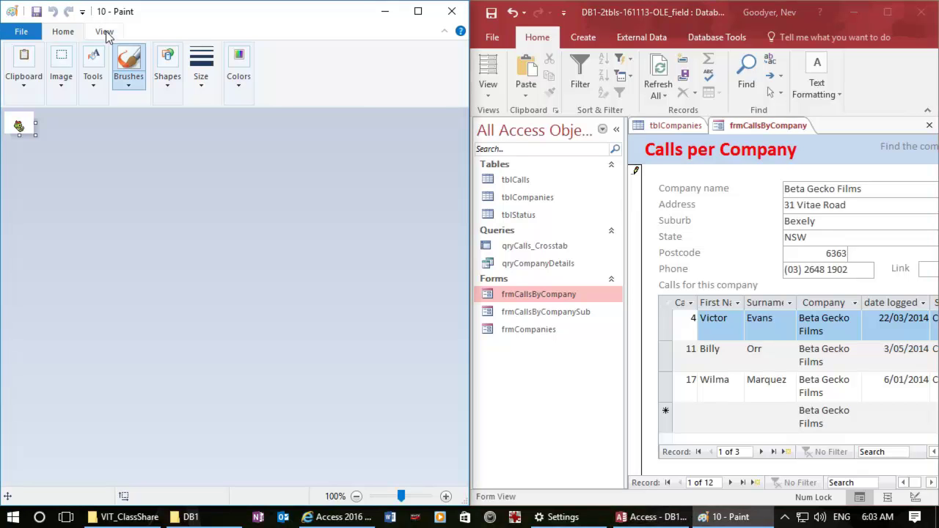
{"action": "left_click", "coordinate": [105, 33]}
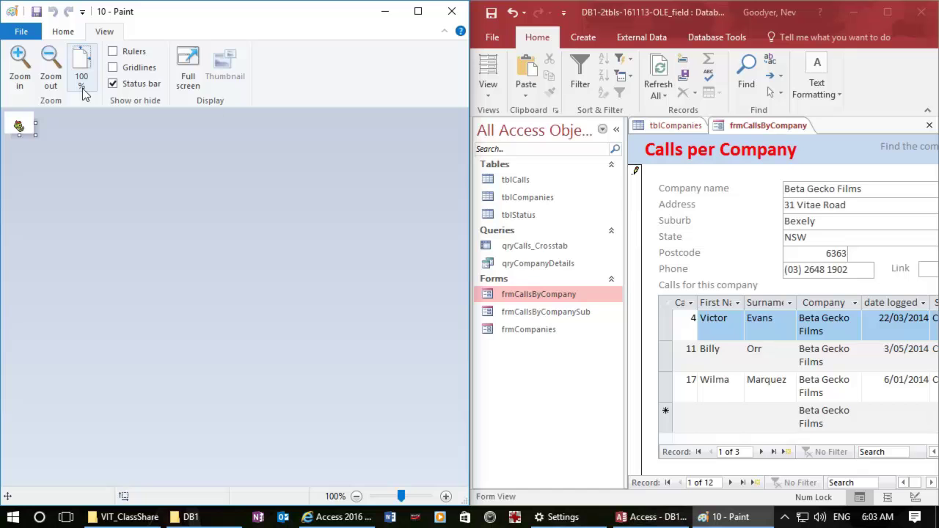
{"action": "left_click", "coordinate": [20, 64]}
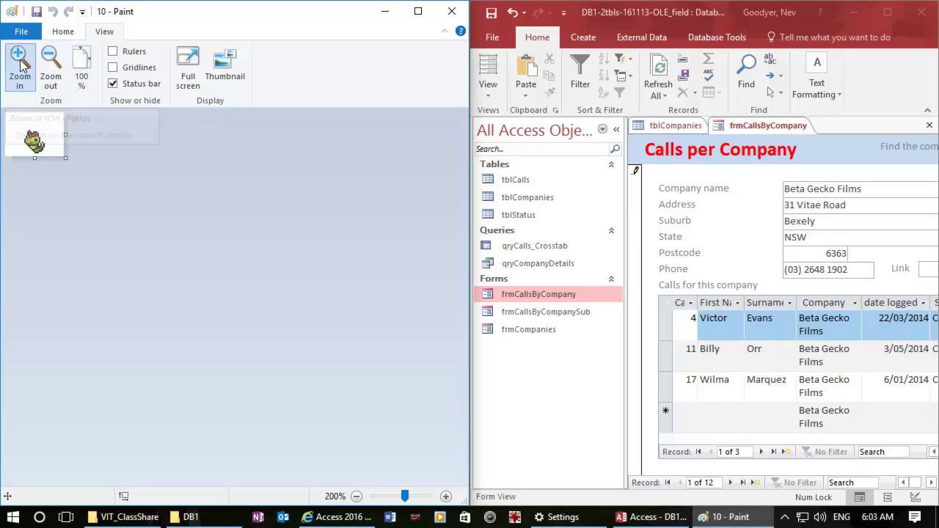
{"action": "left_click", "coordinate": [20, 64]}
{"action": "left_click", "coordinate": [20, 65]}
{"action": "left_click", "coordinate": [20, 64]}
{"action": "left_click", "coordinate": [20, 65]}
{"action": "left_click", "coordinate": [20, 65]}
{"action": "left_click", "coordinate": [19, 65]}
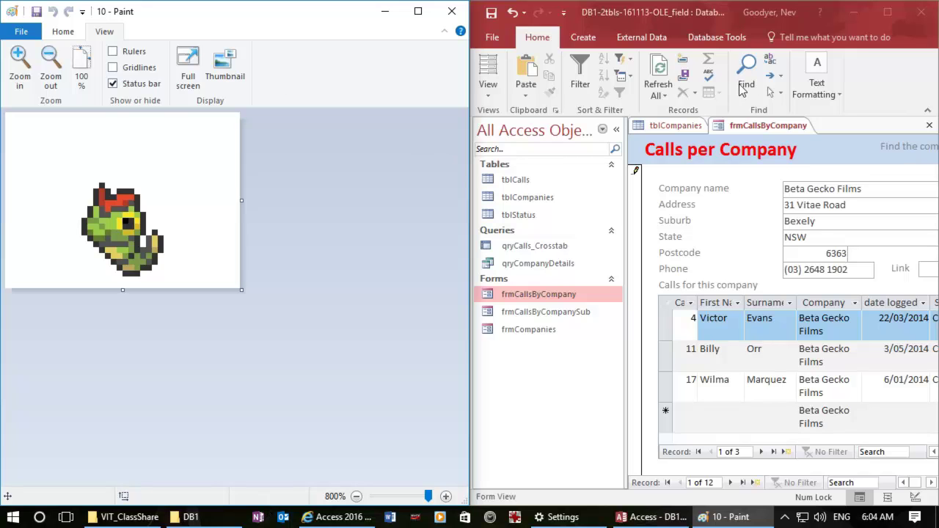
Step: Maximise Access and paste the picture copied from Paint into the Logo frame of the Beta Gecko Films record
{"action": "left_click", "coordinate": [889, 13]}
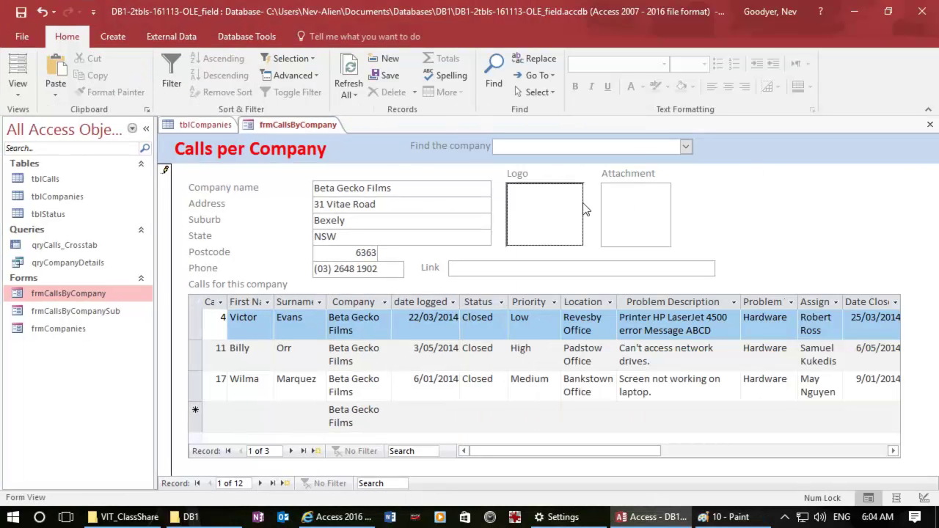
{"action": "left_click", "coordinate": [627, 224]}
{"action": "left_click", "coordinate": [562, 224]}
{"action": "key", "text": "ctrl+v"}
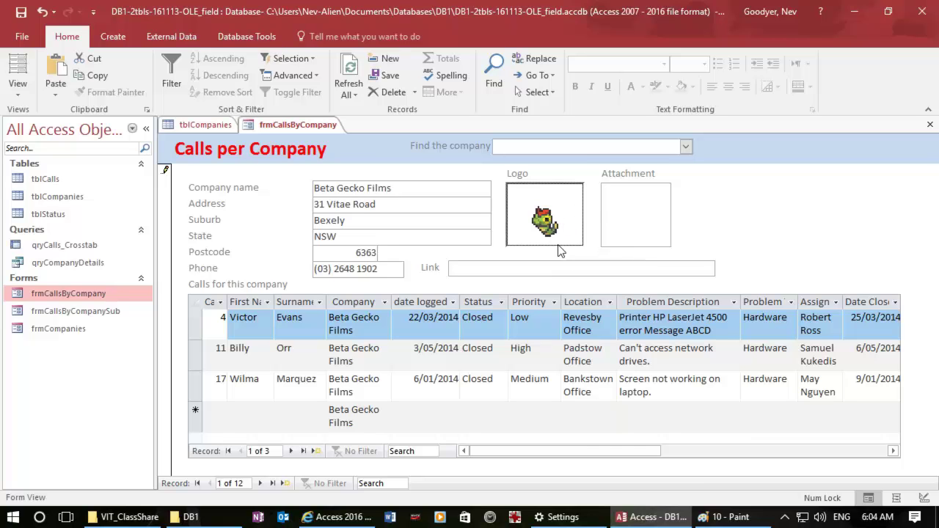
Step: Copy the YouTube video's address from the browser and paste it into the Link field of the Beta Gecko Films record
{"action": "left_click", "coordinate": [340, 520]}
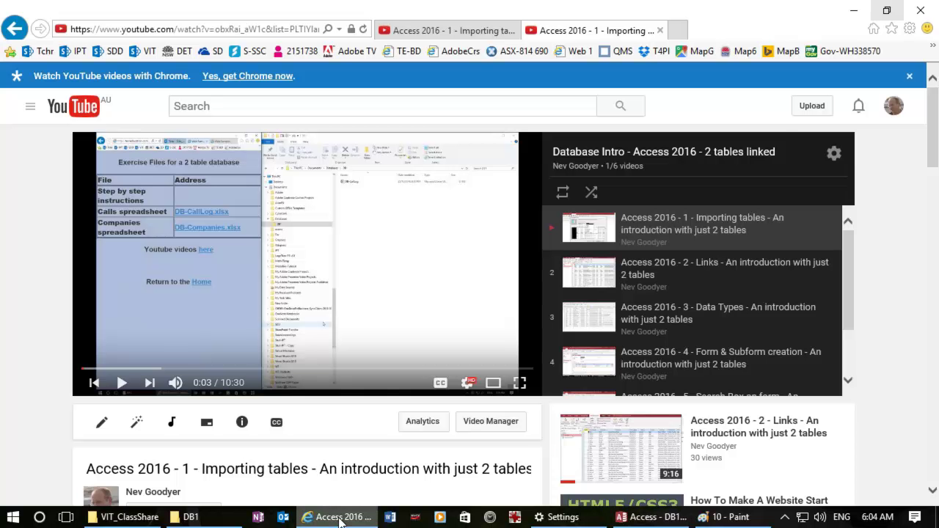
{"action": "left_click", "coordinate": [297, 28]}
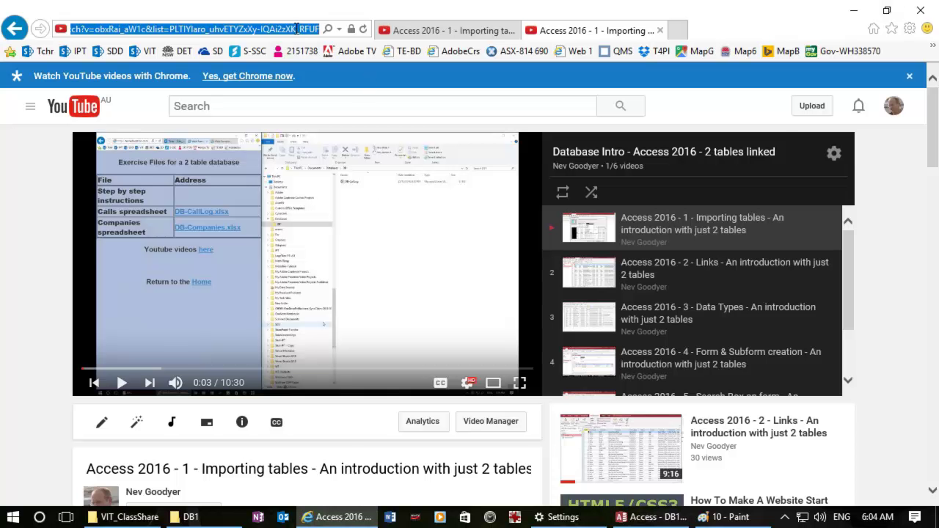
{"action": "key", "text": "alt+Tab"}
{"action": "left_click", "coordinate": [455, 267]}
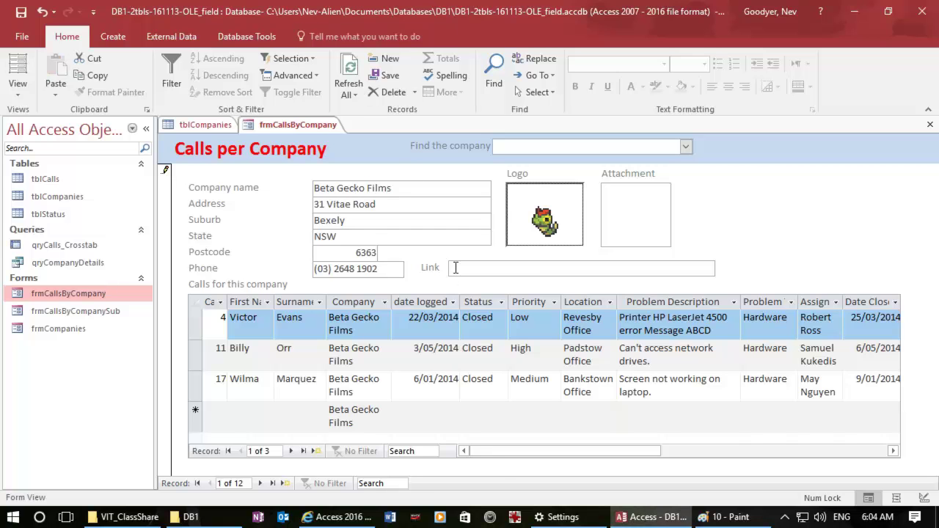
{"action": "key", "text": "ctrl+v"}
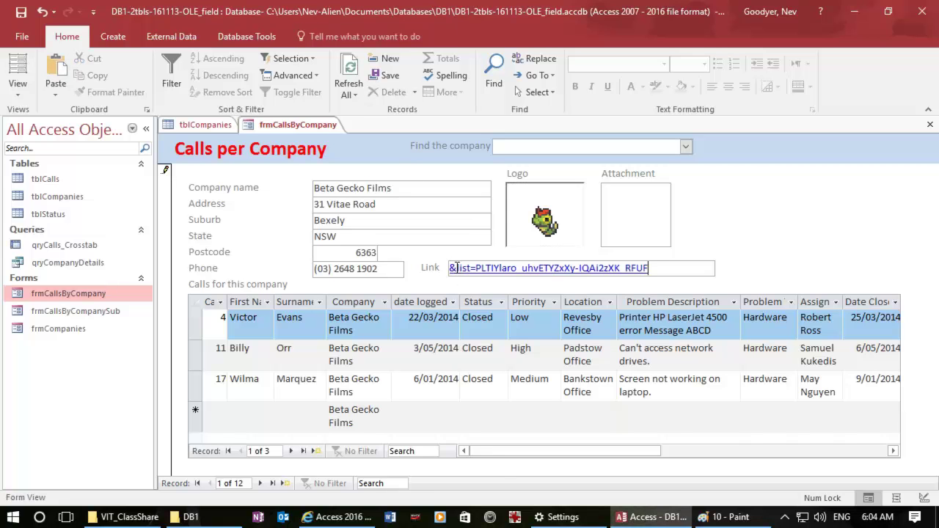
Step: Select the empty Attachment frame of the Beta Gecko Films record and look in the VIT_ClassShare folder for a suitable Excel file
{"action": "left_click", "coordinate": [638, 228]}
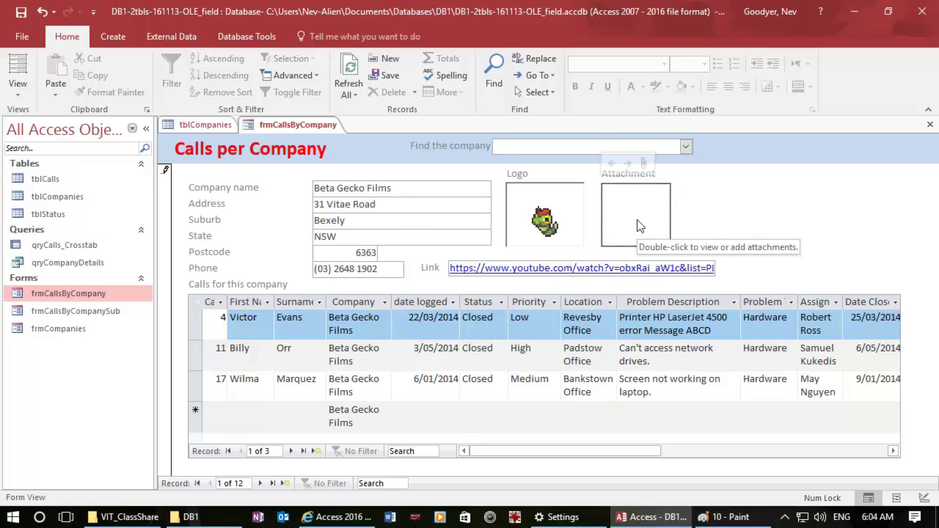
{"action": "left_click", "coordinate": [145, 518]}
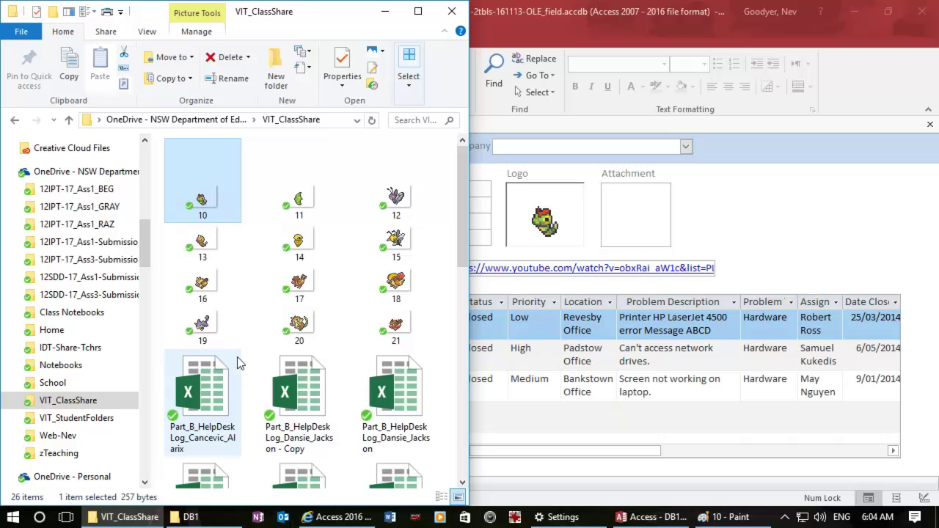
{"action": "left_click", "coordinate": [208, 417]}
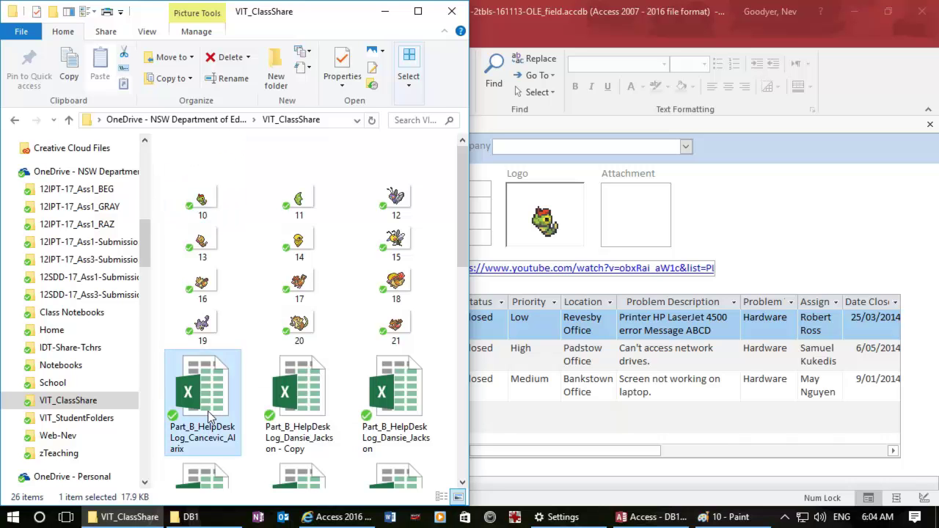
Step: Attach DB-CallLog.xlsx from Documents\Databases\DB1 to the Beta Gecko Films record, and step to the next company record and back
{"action": "double_click", "coordinate": [631, 218]}
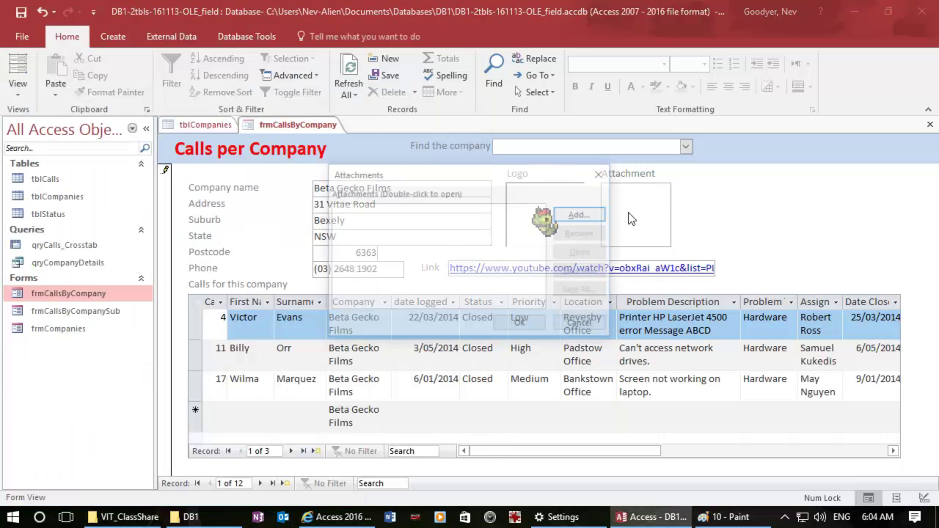
{"action": "left_click", "coordinate": [589, 215]}
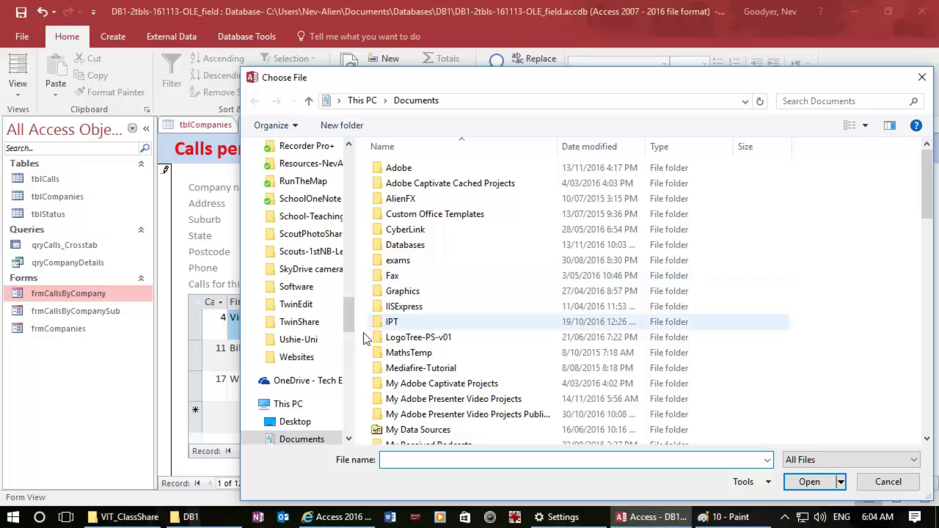
{"action": "left_click_drag", "start_coordinate": [354, 314], "coordinate": [345, 344]}
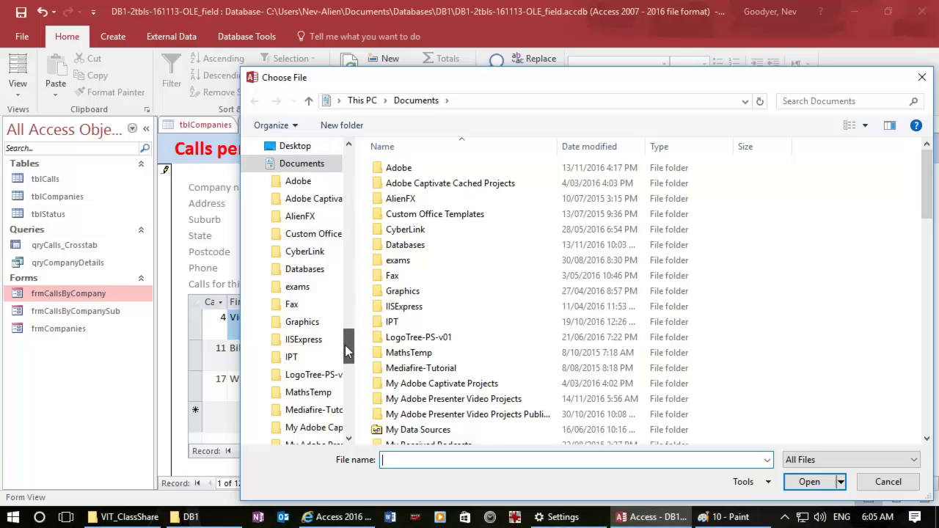
{"action": "left_click", "coordinate": [325, 272]}
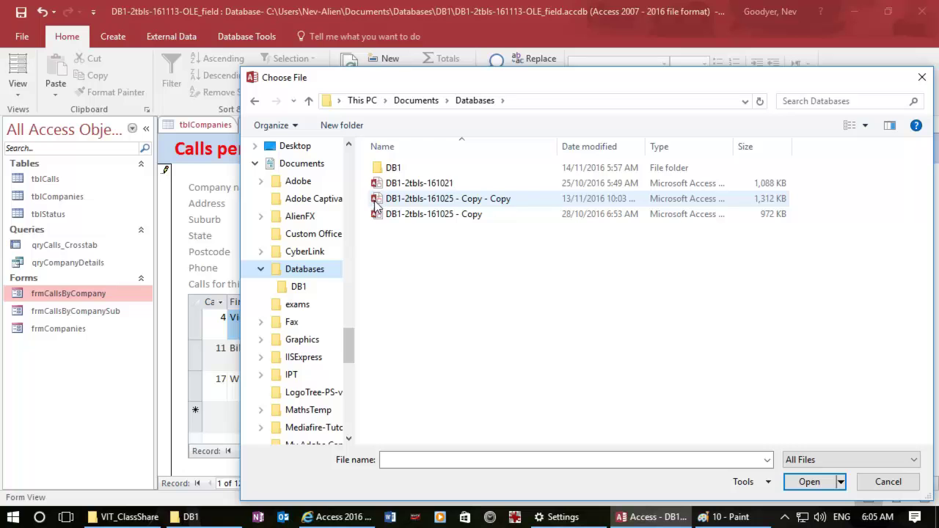
{"action": "left_click", "coordinate": [381, 169]}
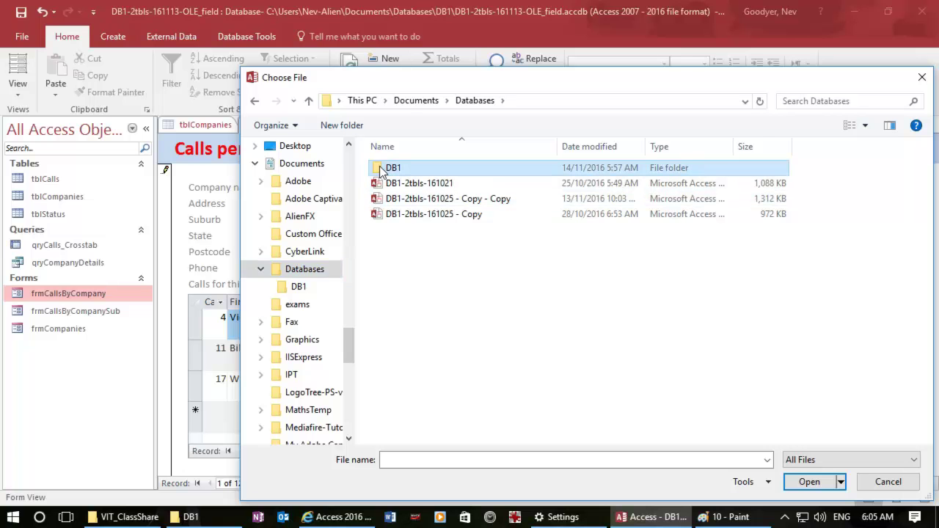
{"action": "double_click", "coordinate": [381, 169]}
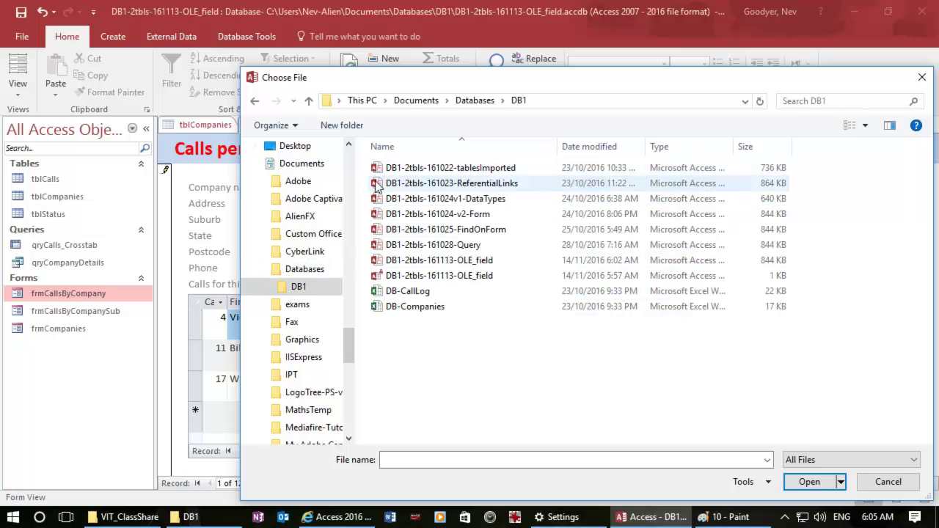
{"action": "double_click", "coordinate": [378, 293]}
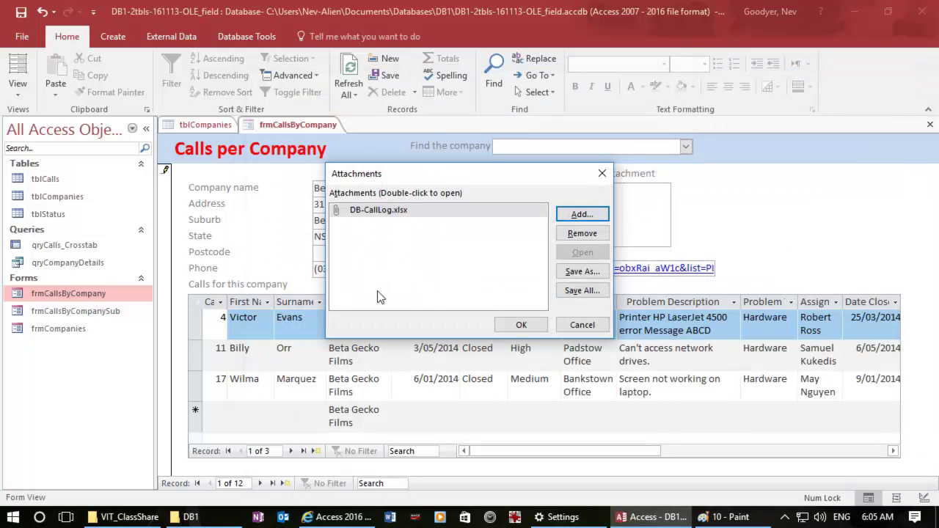
{"action": "left_click", "coordinate": [521, 326]}
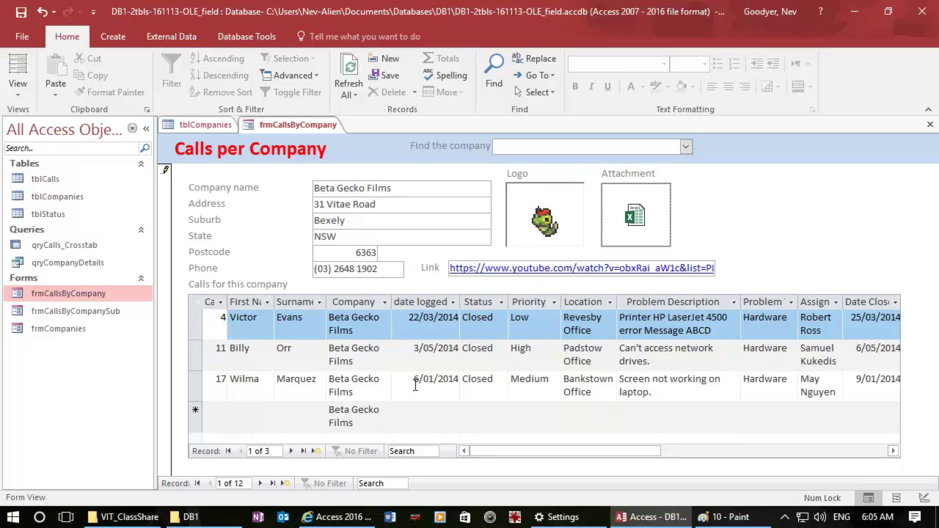
{"action": "left_click", "coordinate": [259, 484]}
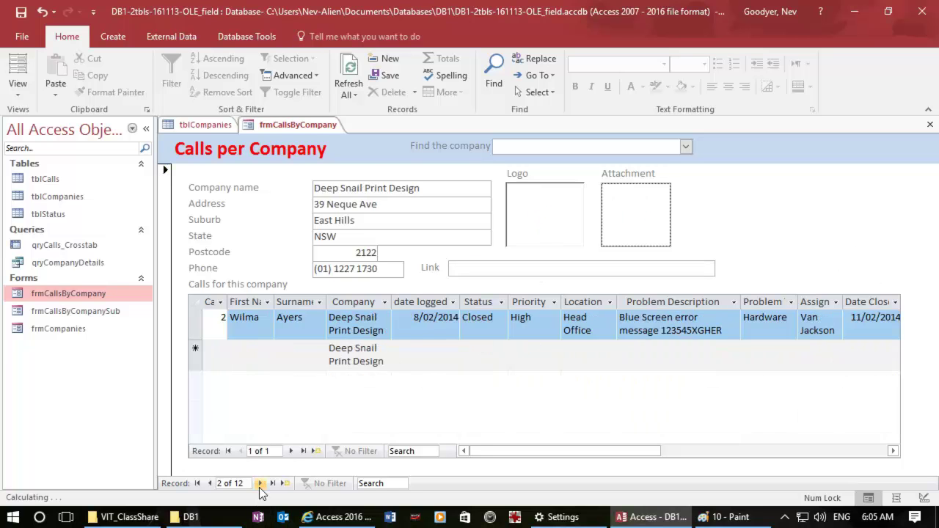
{"action": "left_click", "coordinate": [211, 484]}
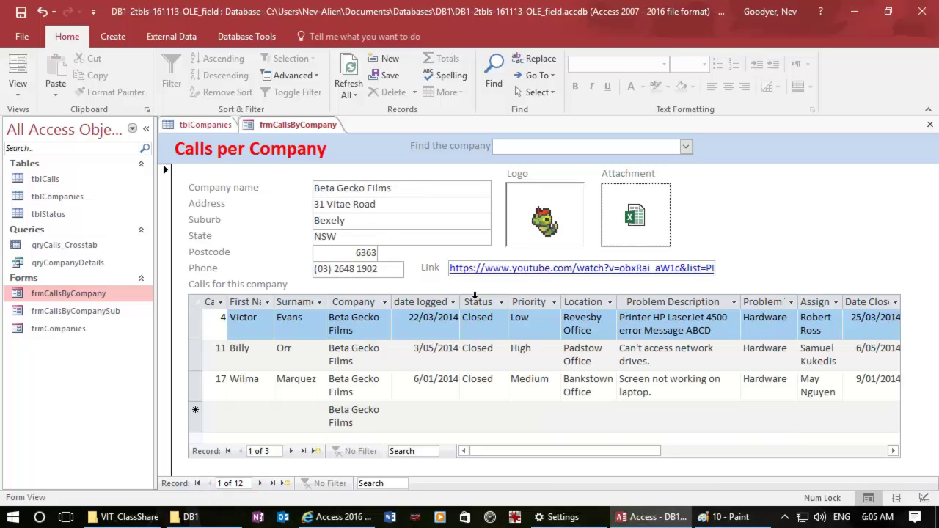
Step: Open the attached DB-CallLog.xlsx from the Beta Gecko Films record in Excel to check it, and close both the workbook and the attachment list
{"action": "double_click", "coordinate": [633, 224]}
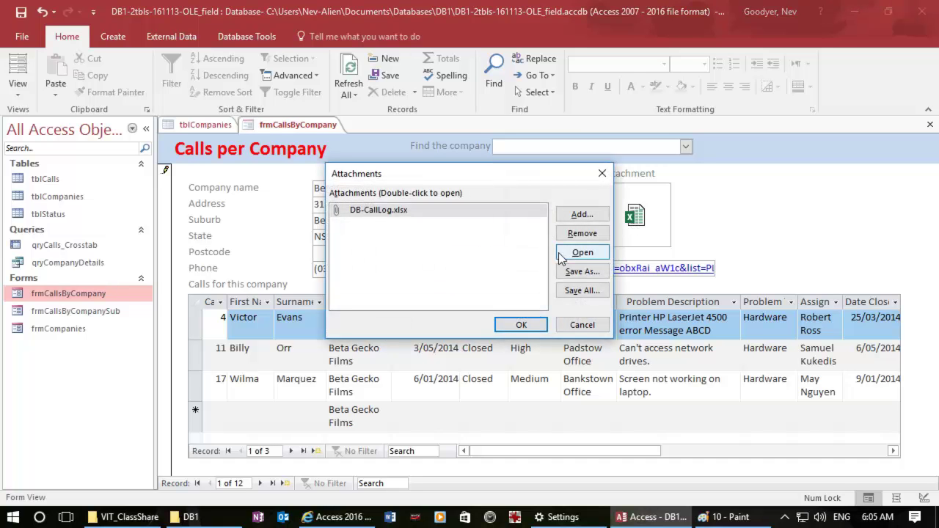
{"action": "left_click", "coordinate": [569, 259]}
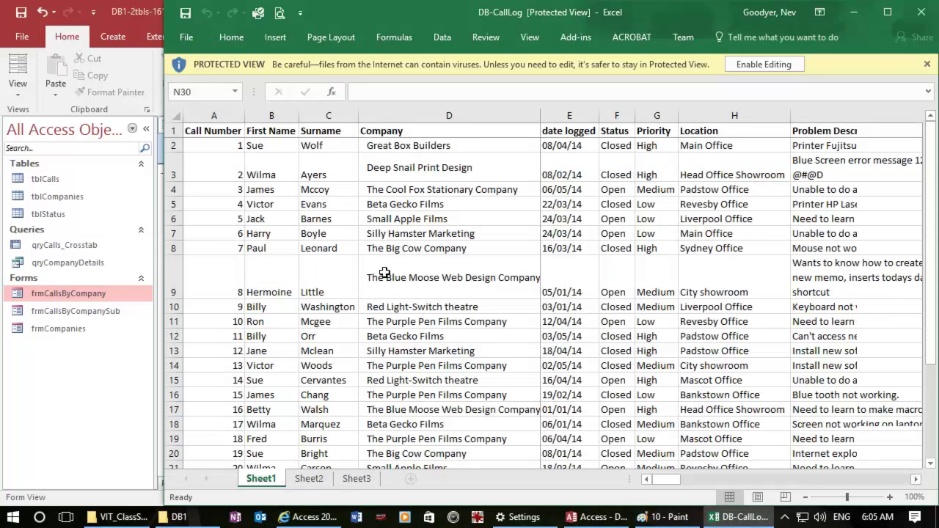
{"action": "left_click", "coordinate": [919, 14]}
{"action": "left_click", "coordinate": [603, 174]}
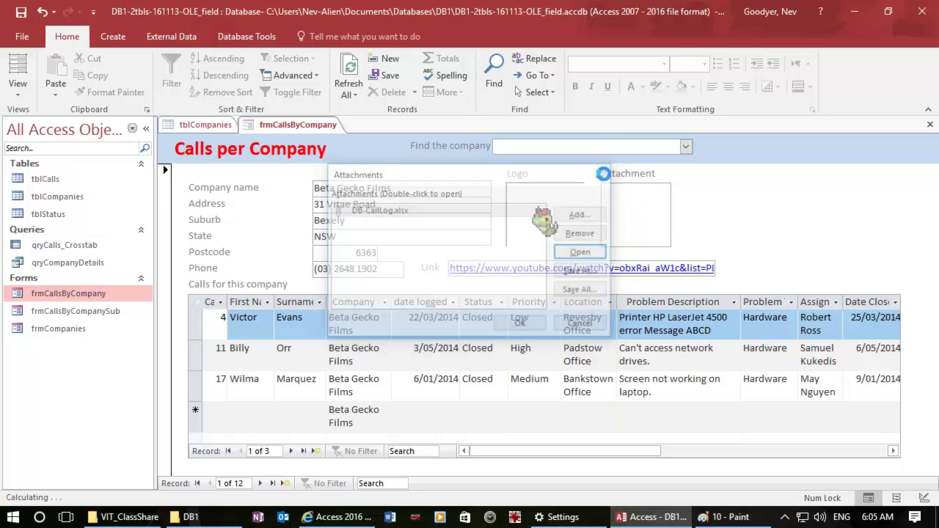